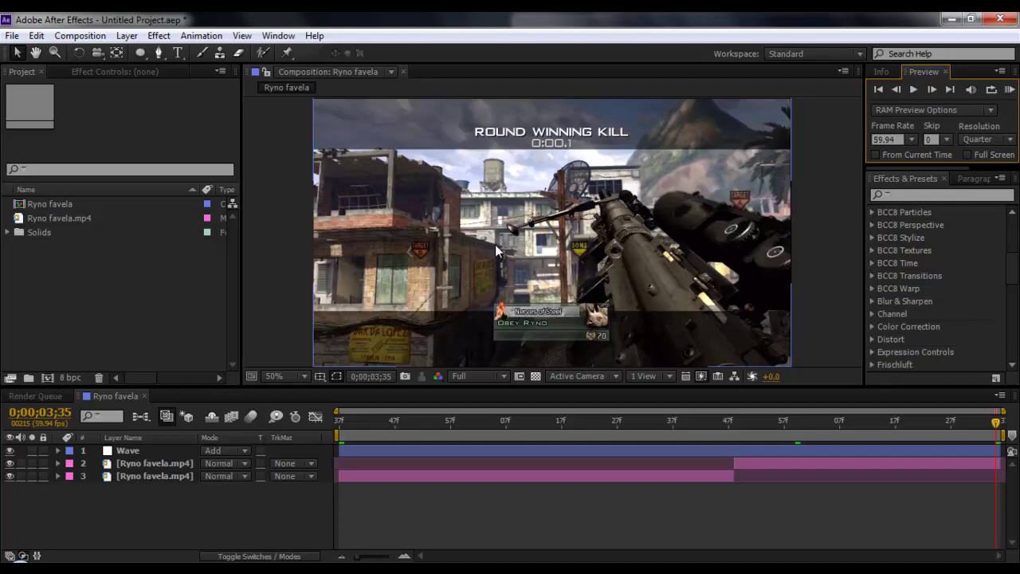
Preview the footage, then create a composition from Ryno favela.mp4 named Tutorial.
left_click(1007, 90)
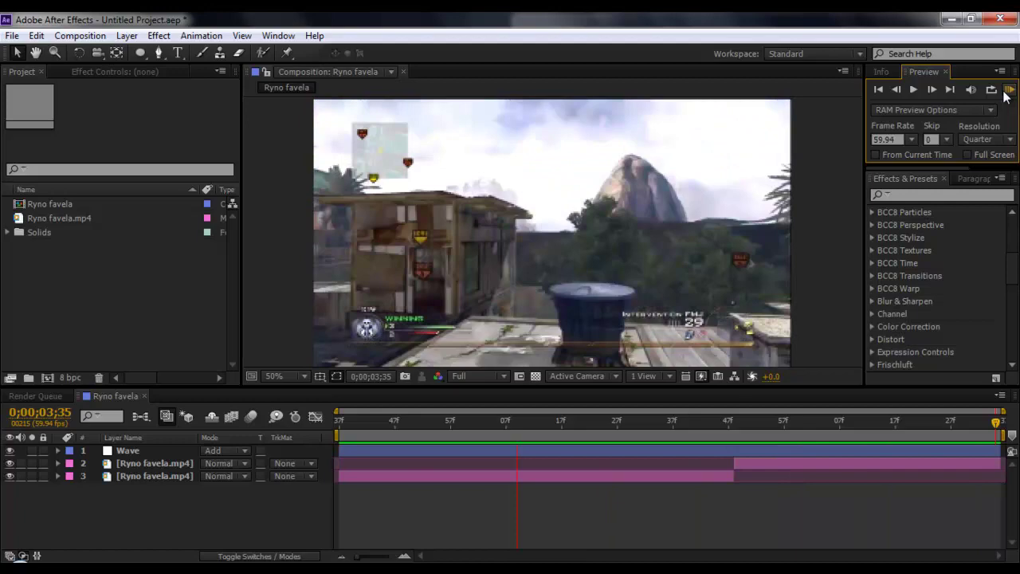
left_click(747, 454)
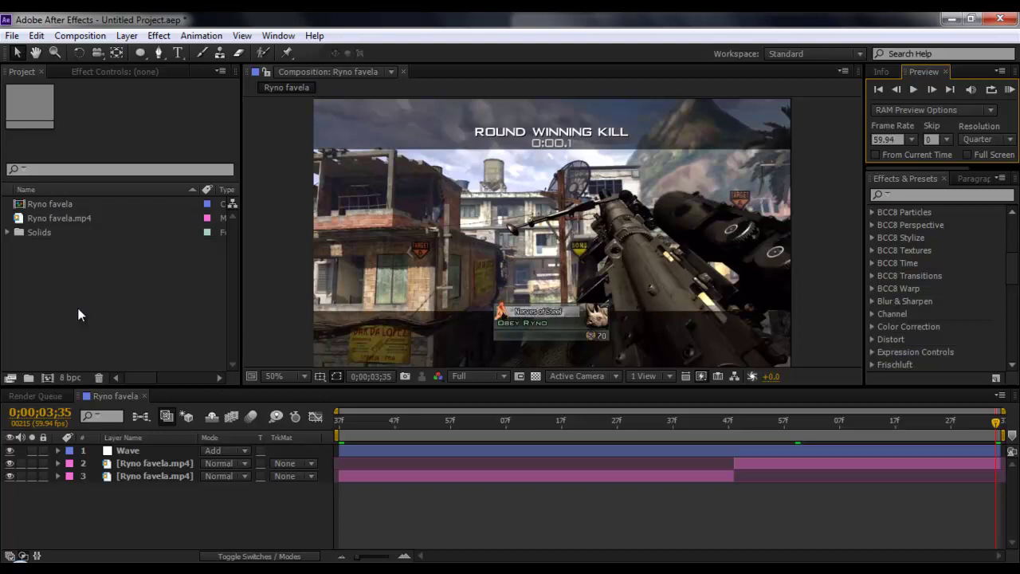
left_click(52, 319)
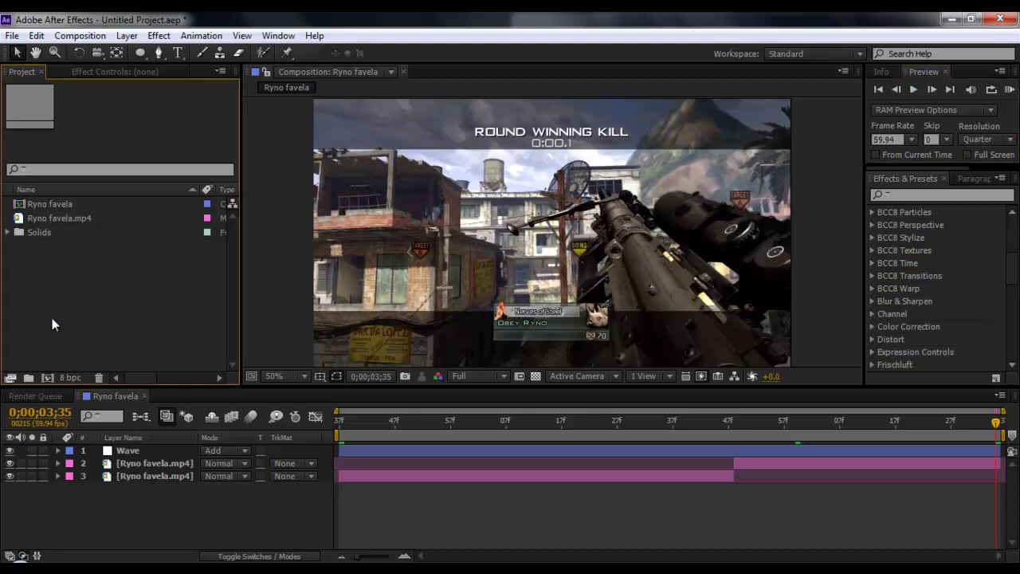
left_click_drag(44, 217, 48, 377)
left_click(66, 293)
left_click(67, 225)
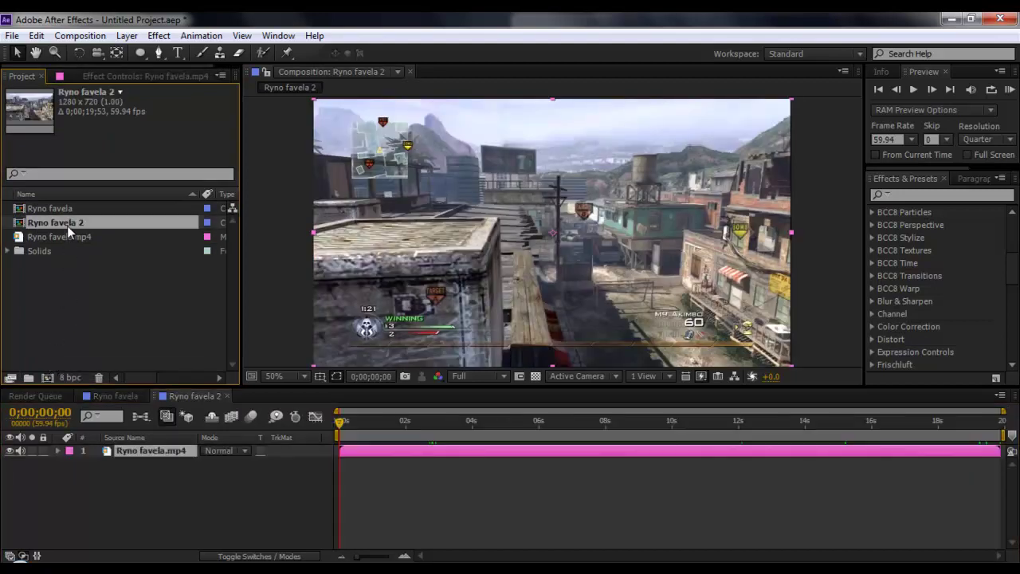
key("Return")
type("Tuto")
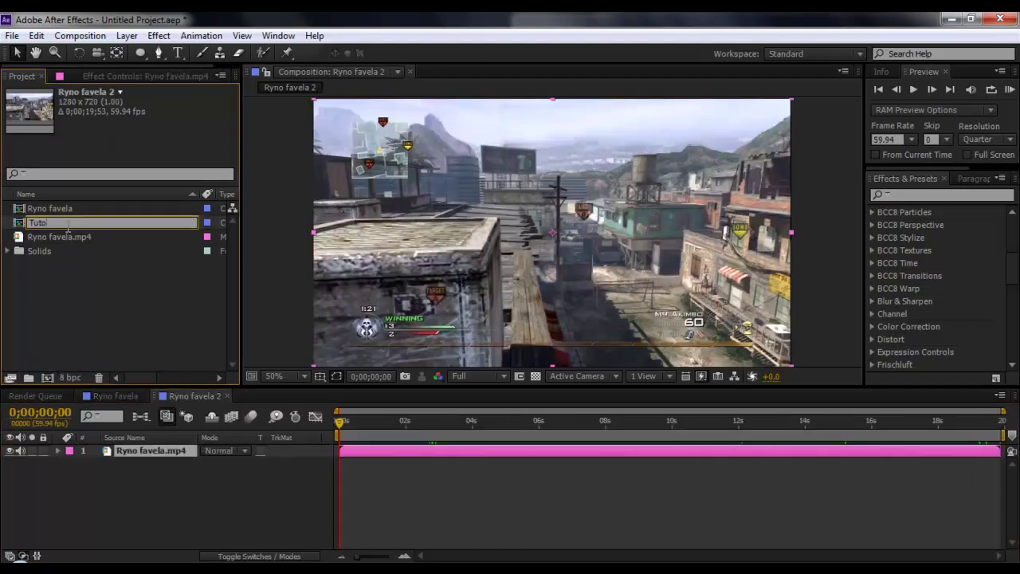
type("rial")
key("Return")
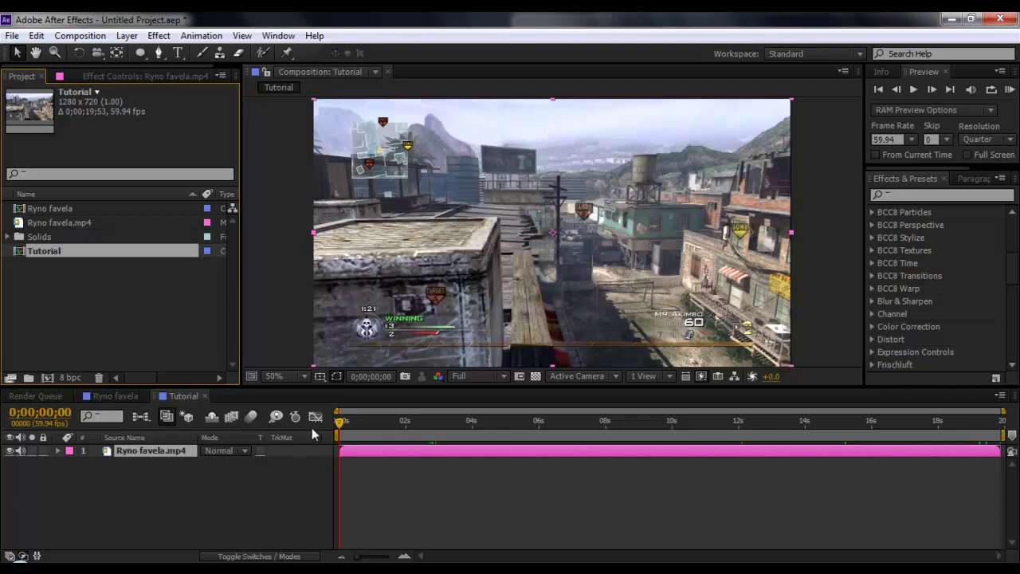
Set the work area start to 0;00;01;56 and trim the comp to the work area.
left_click(427, 510)
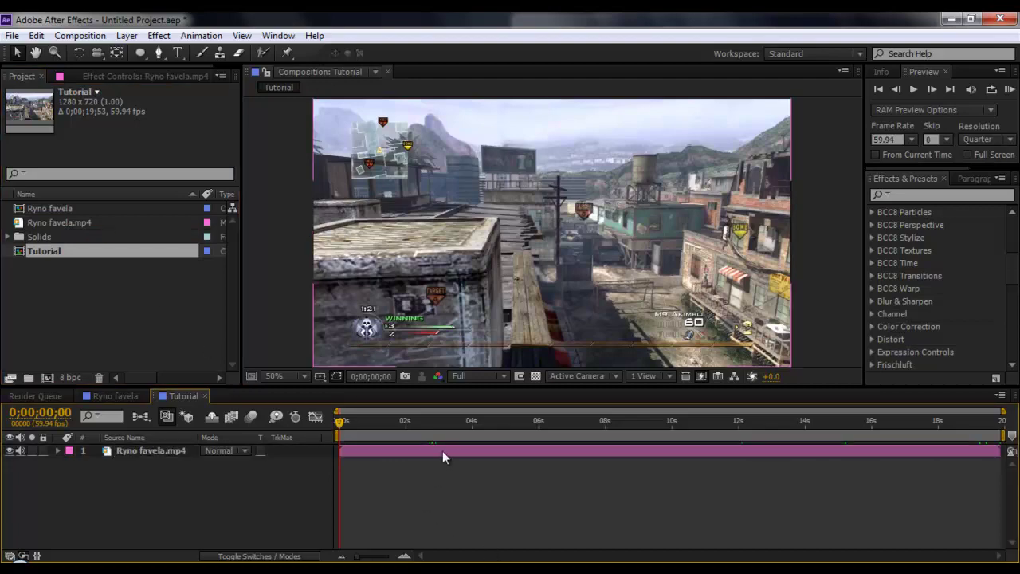
left_click(470, 431)
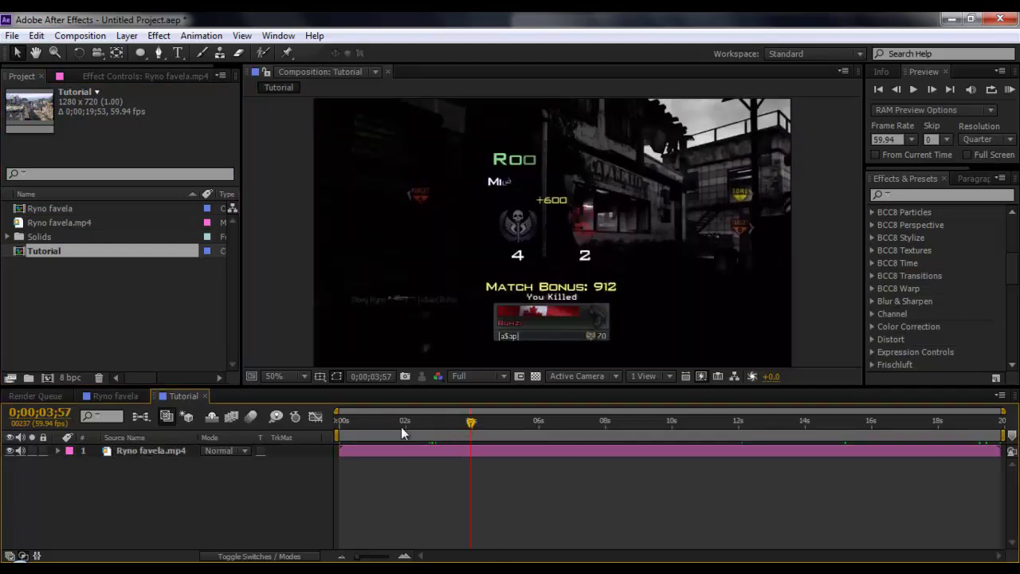
left_click(402, 430)
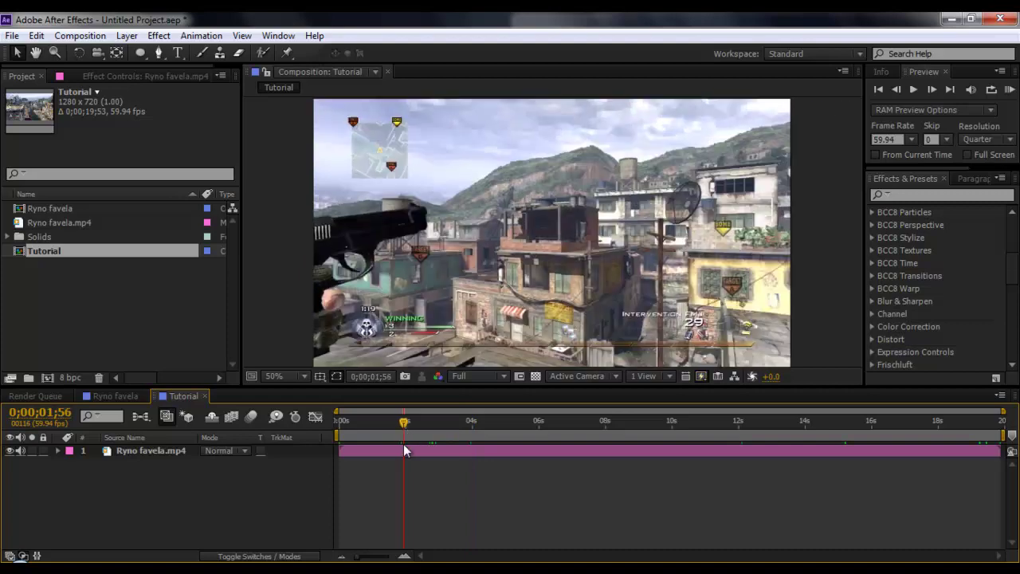
key("b")
right_click(439, 433)
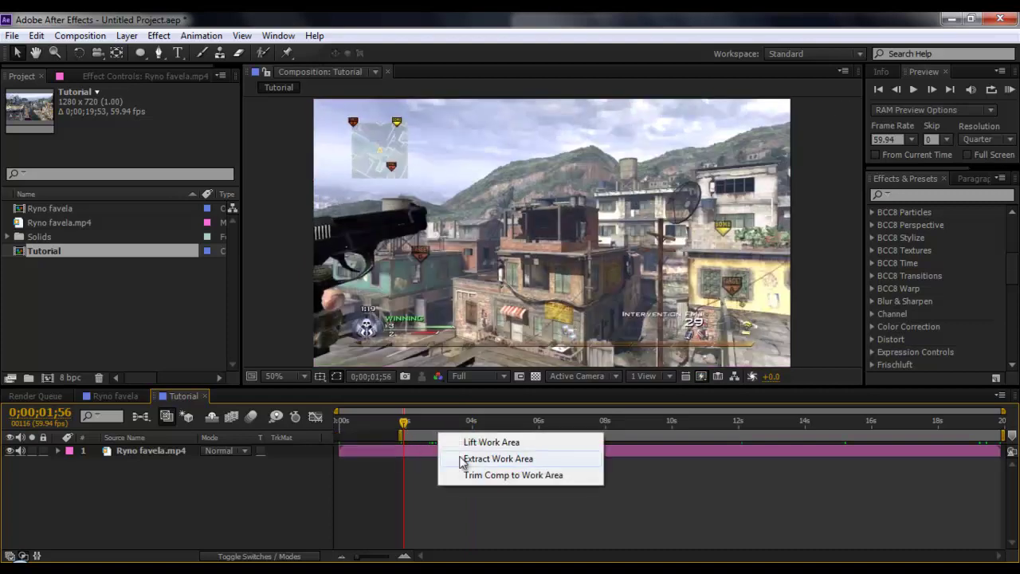
left_click(474, 475)
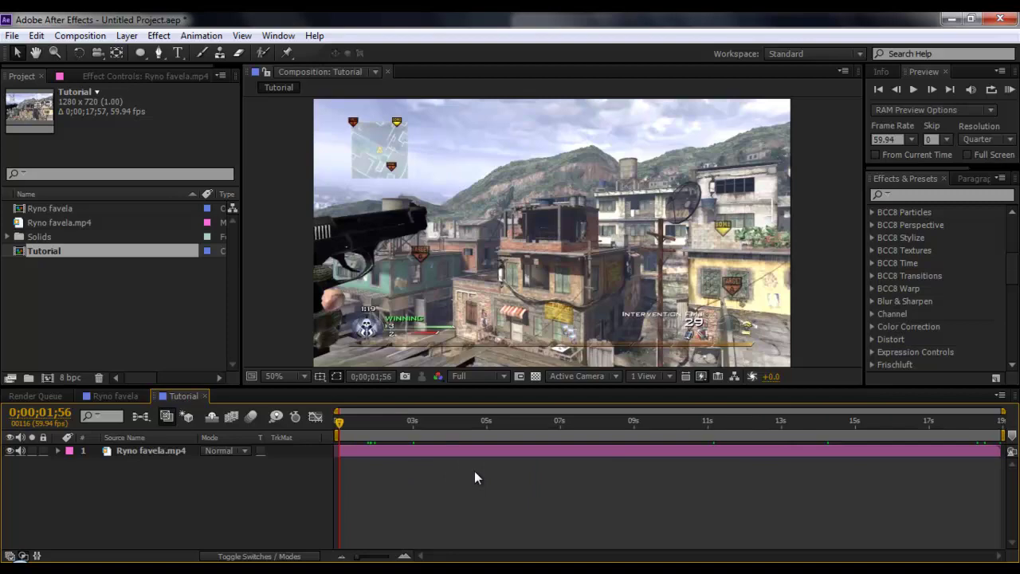
At 0;00;03;00, duplicate the gameplay clip layer and slide the copy earlier in time.
left_click(403, 428)
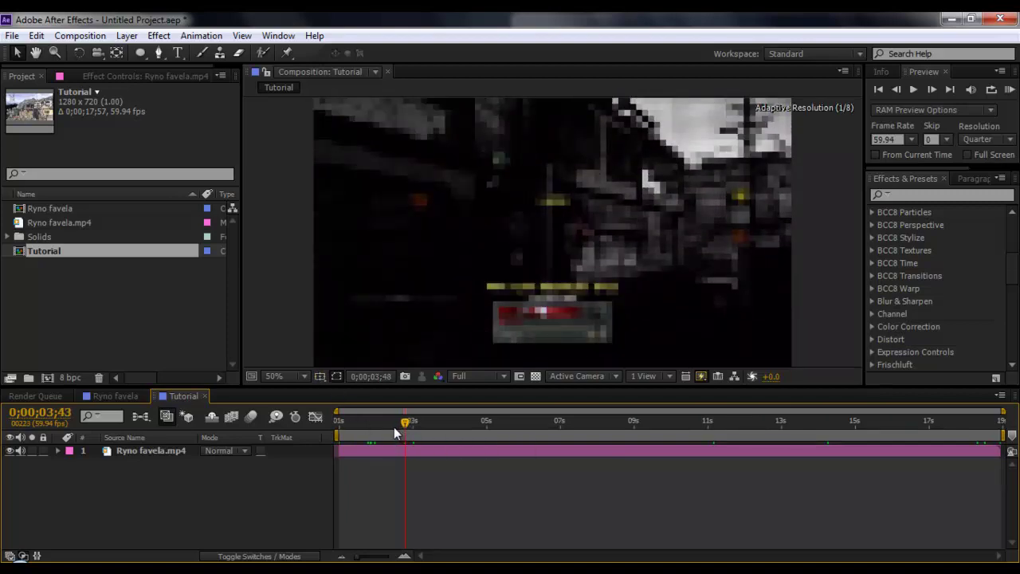
left_click(391, 431)
left_click_drag(391, 431, 379, 428)
left_click(379, 454)
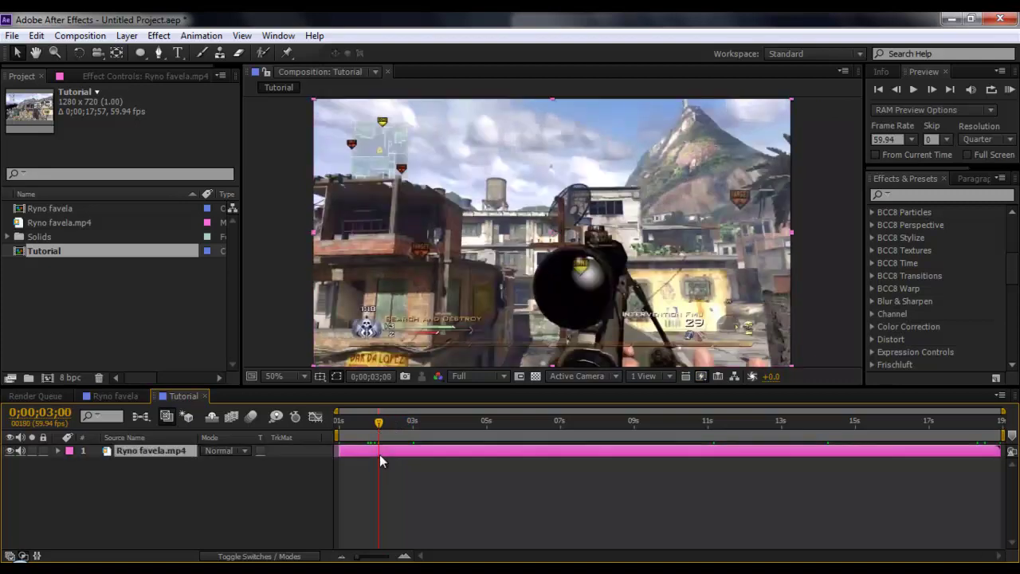
key("ctrl+d")
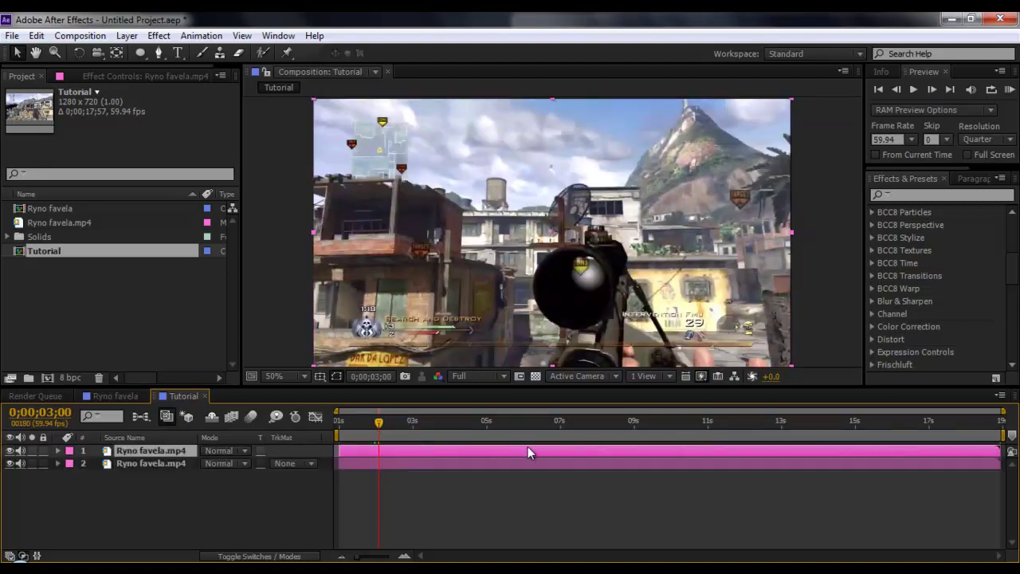
left_click_drag(529, 448, 371, 454)
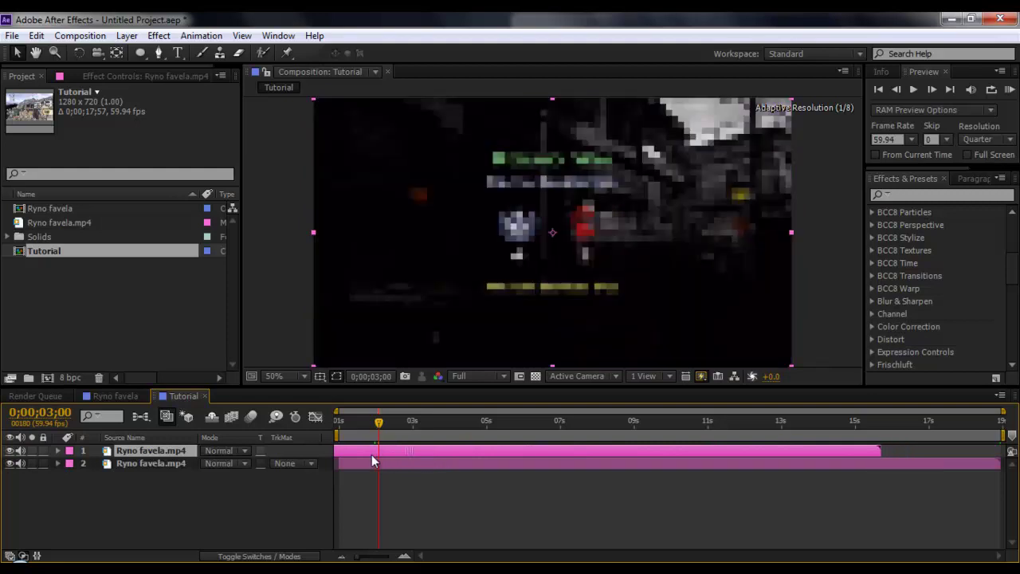
left_click_drag(649, 450, 476, 448)
Split the layer at the 3-second mark with Edit > Split Layer and play back the edit.
right_click(375, 451)
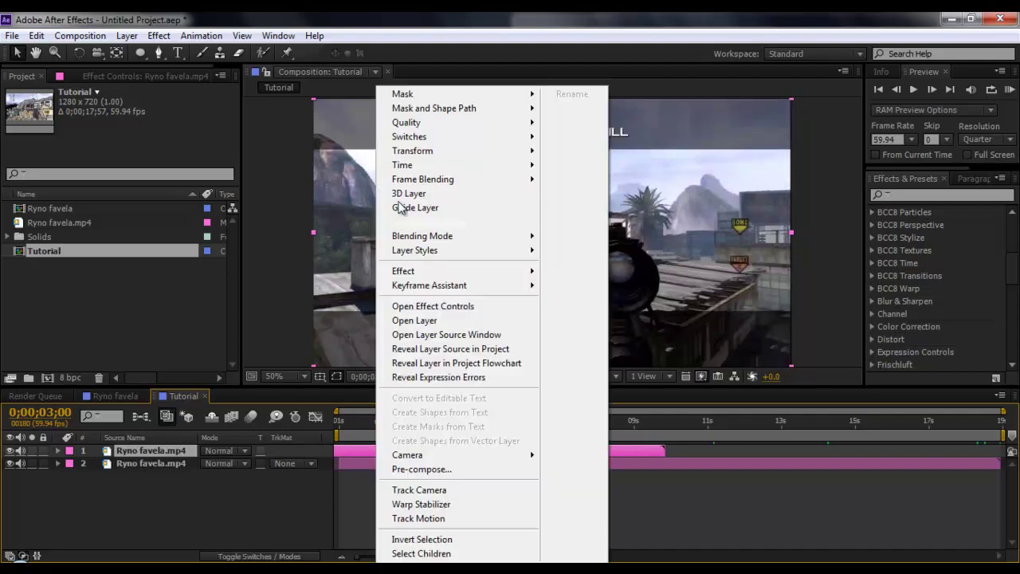
left_click(37, 35)
left_click(80, 216)
key("space")
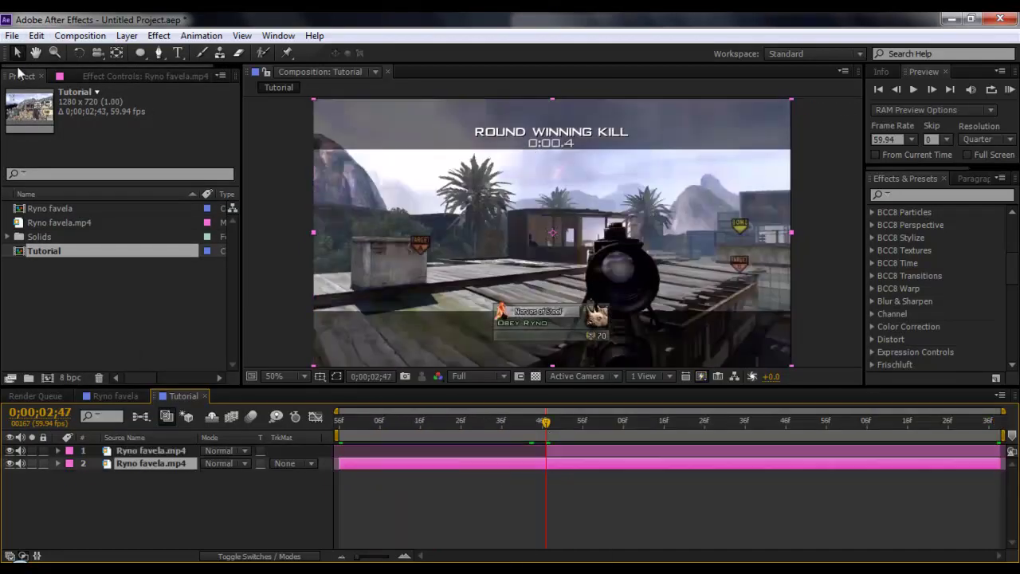
left_click(22, 73)
left_click(313, 486)
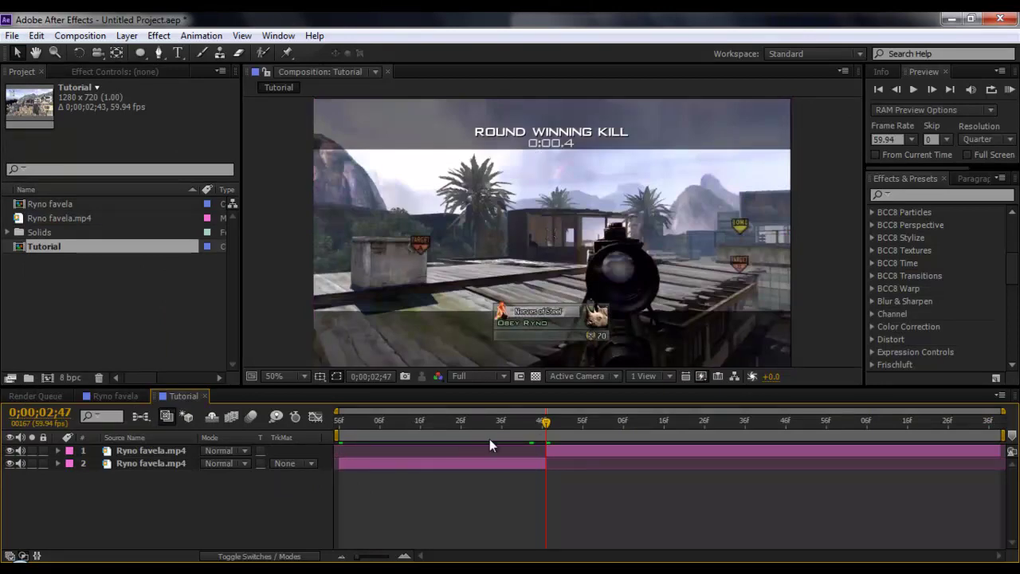
Step frame by frame around 0;00;02;45 to review the cut.
left_click(523, 420)
left_click_drag(523, 418, 538, 420)
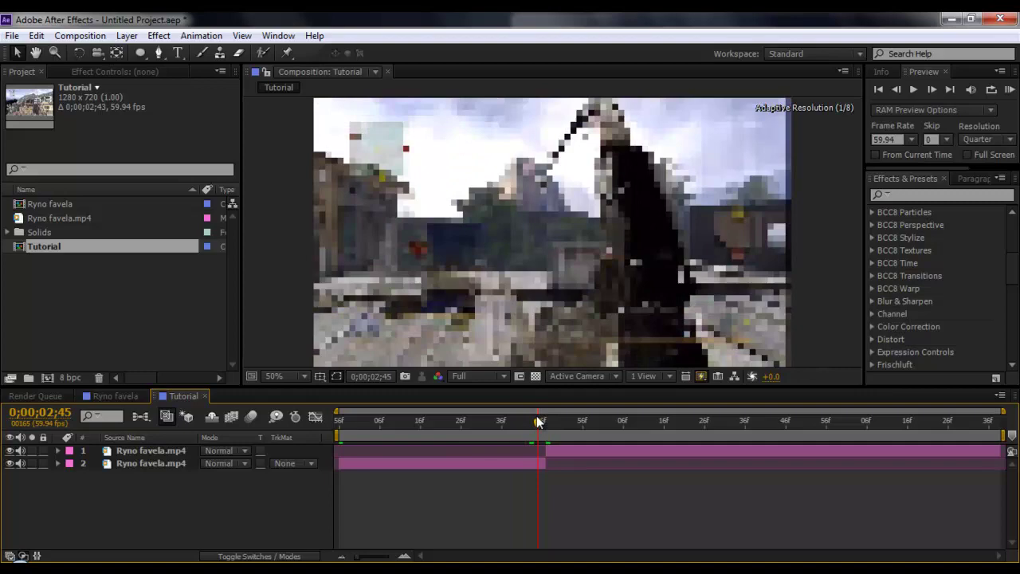
left_click(931, 91)
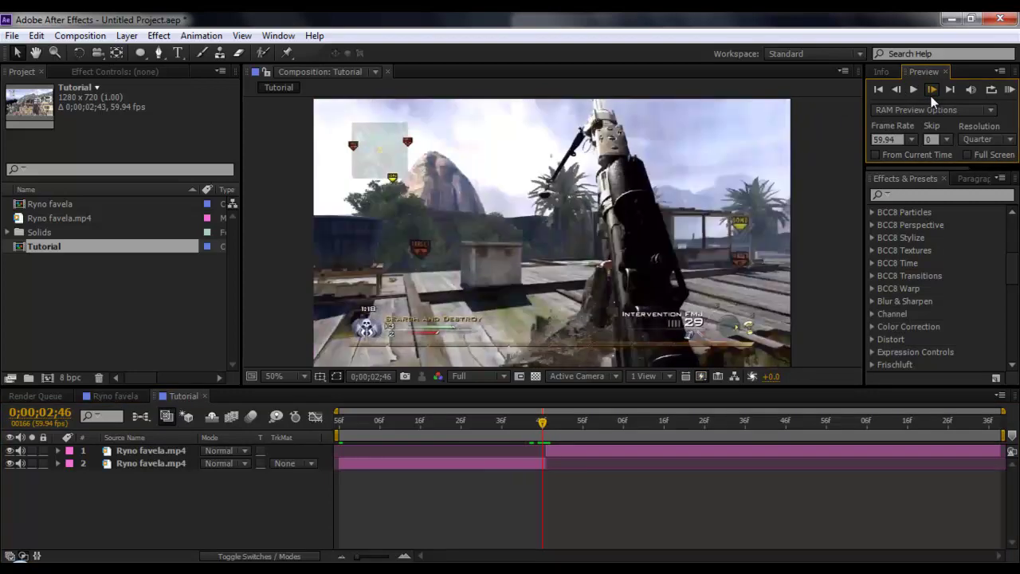
left_click(930, 91)
left_click(897, 91)
left_click(933, 89)
left_click(932, 89)
left_click(932, 89)
left_click(934, 88)
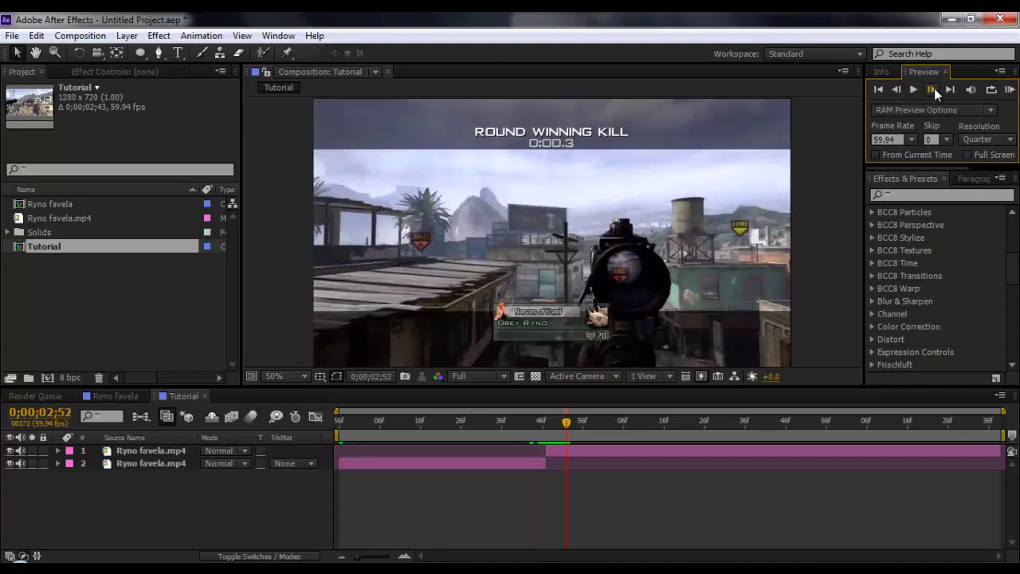
left_click(933, 87)
left_click_drag(603, 420, 332, 434)
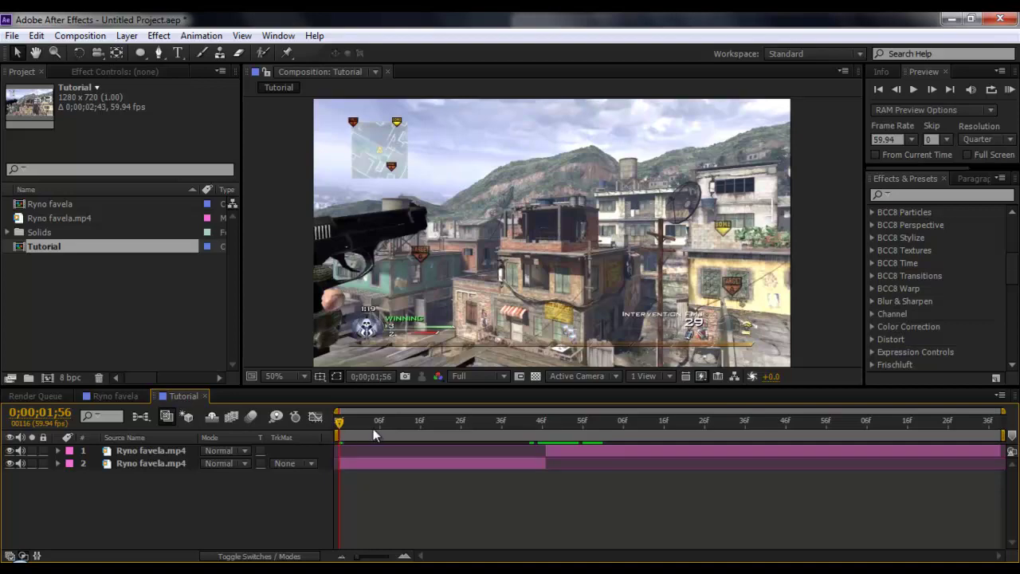
Add a new adjustment layer to the Tutorial comp via Layer > New > Adjustment Layer.
left_click_drag(377, 435, 308, 437)
left_click(36, 35)
mouse_move(67, 37)
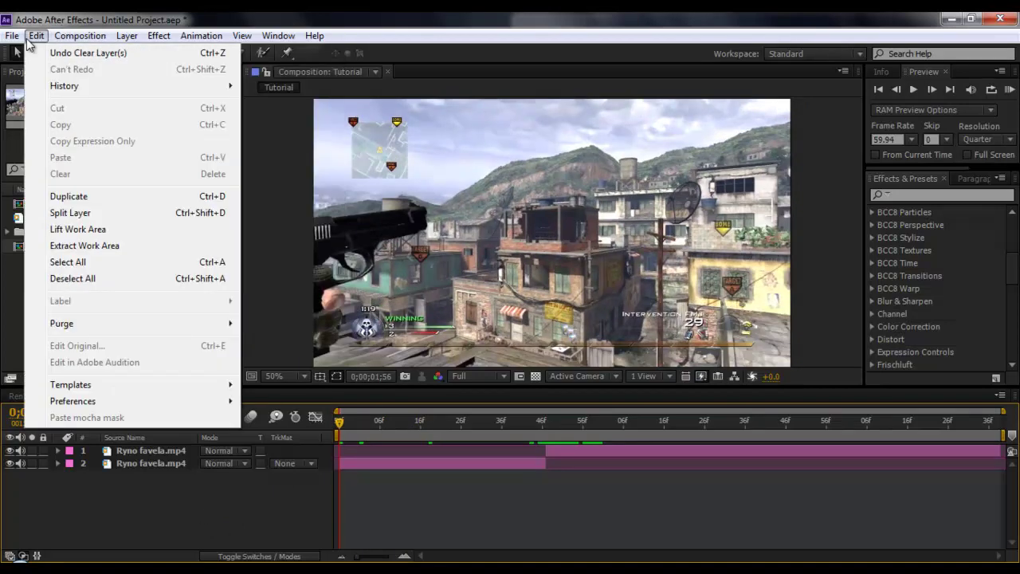
mouse_move(134, 36)
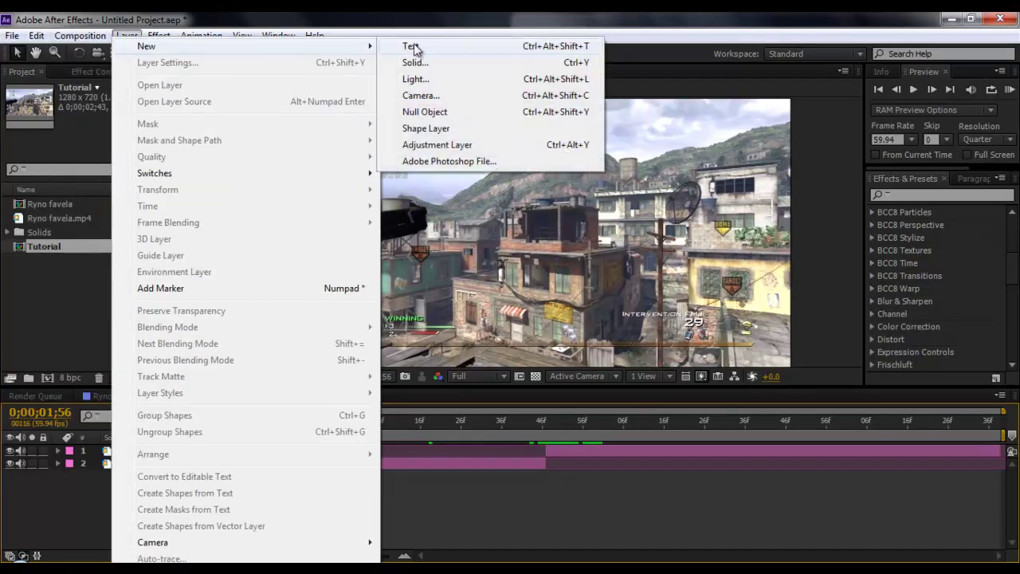
left_click(417, 146)
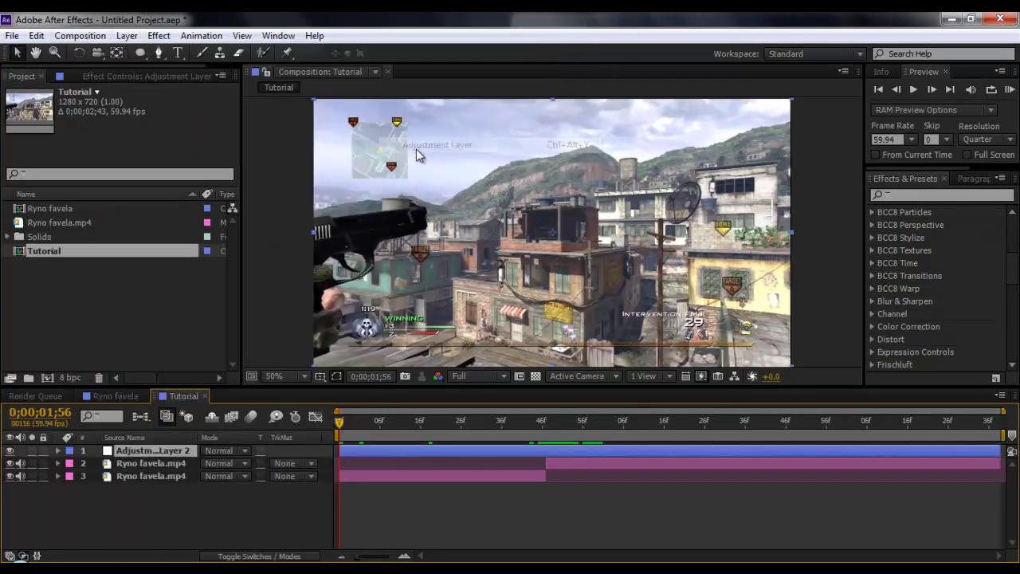
Rename the adjustment layer to Wave.
left_click(149, 482)
left_click(150, 453)
key("Return")
type("Wave")
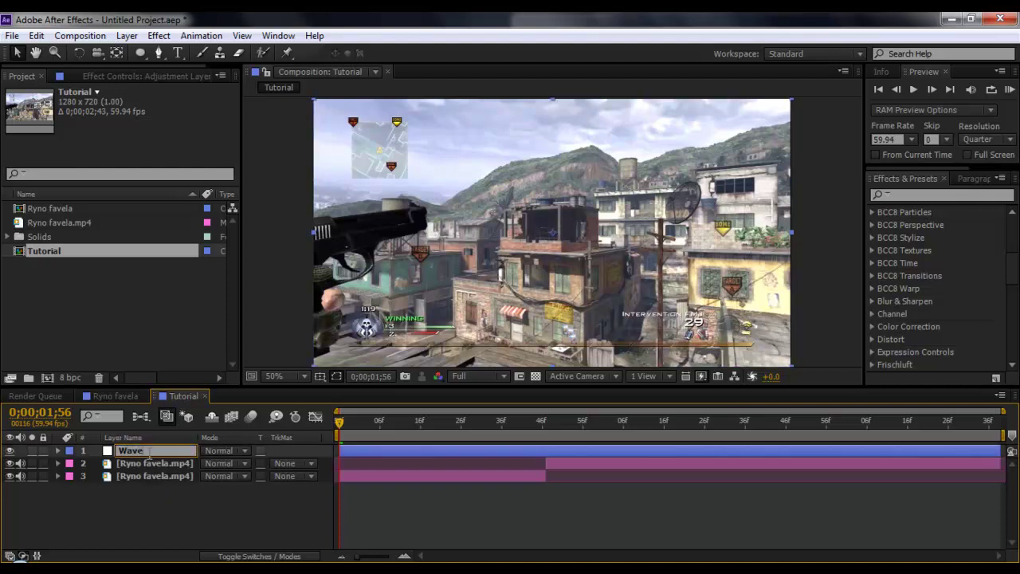
key("Return")
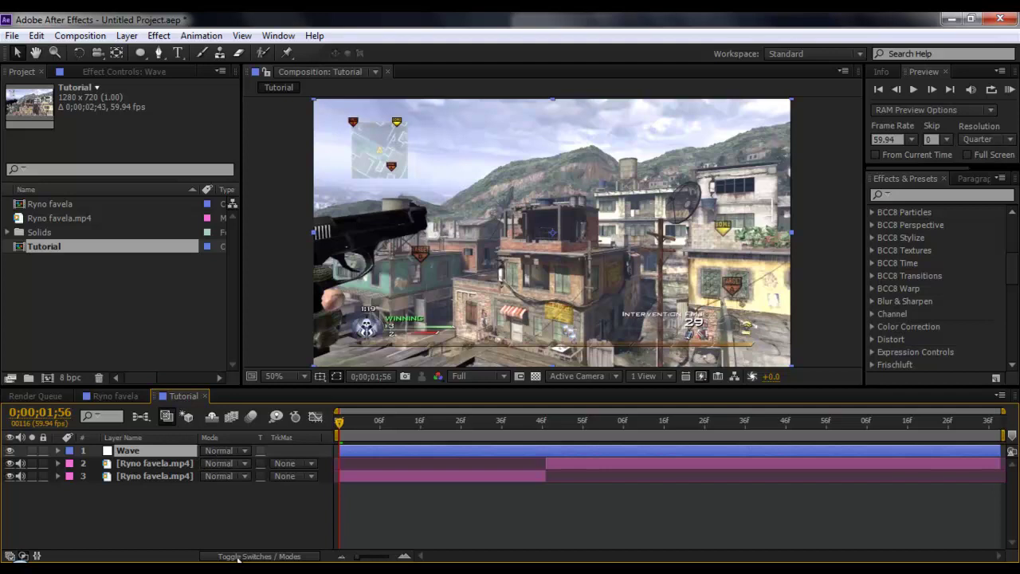
left_click(263, 558)
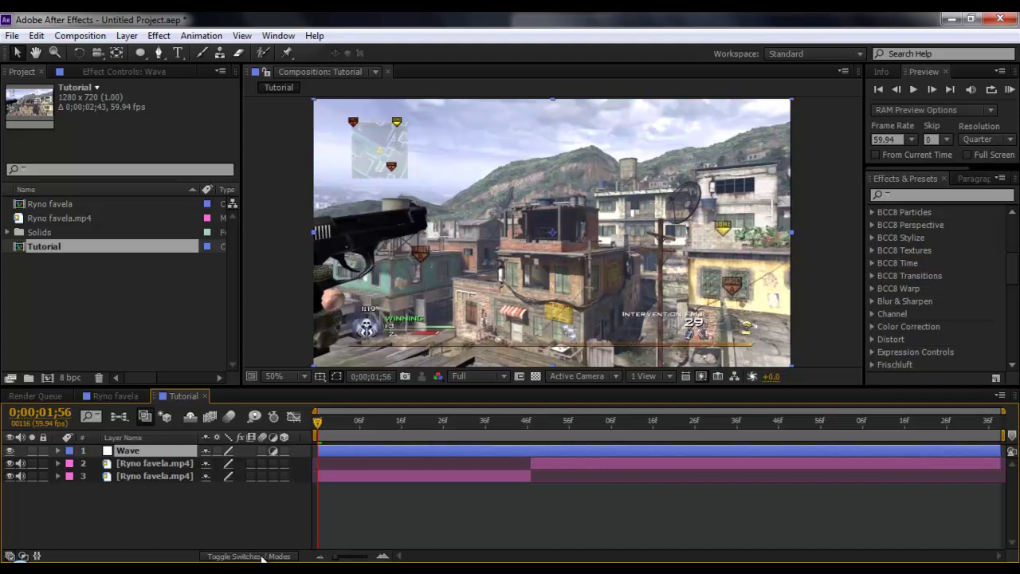
left_click(263, 558)
left_click(263, 557)
left_click(263, 558)
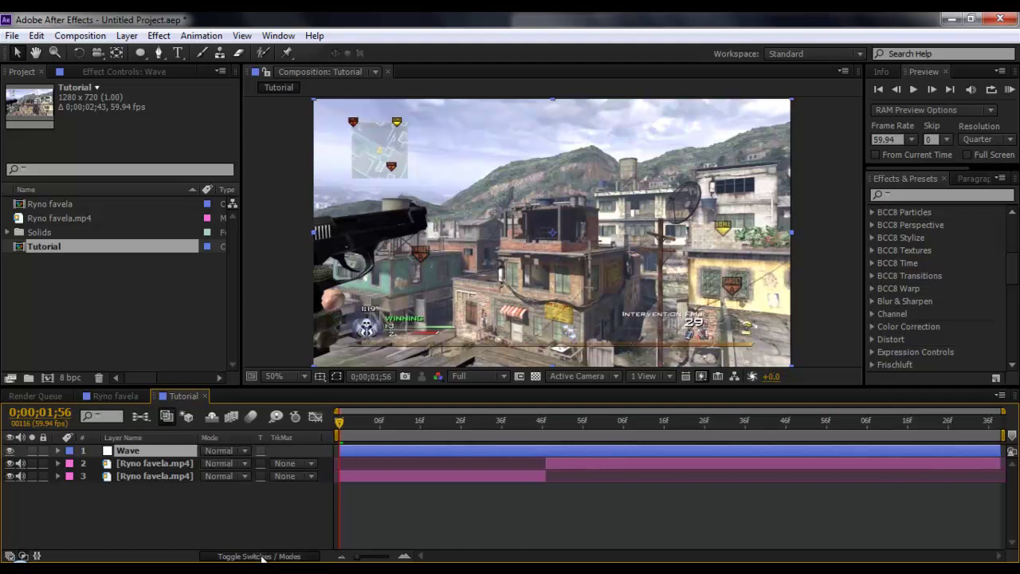
left_click(263, 557)
left_click(263, 558)
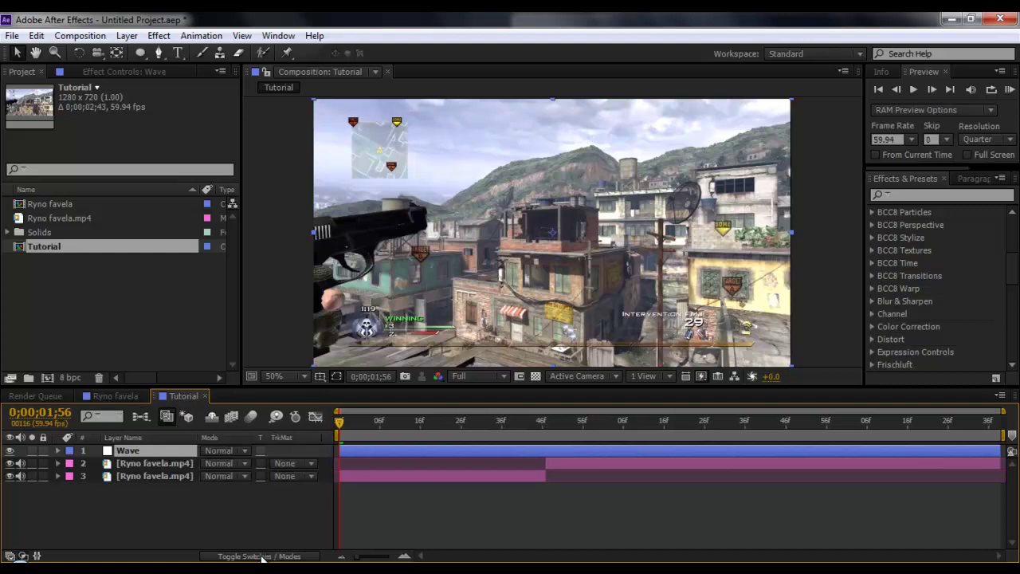
left_click(222, 452)
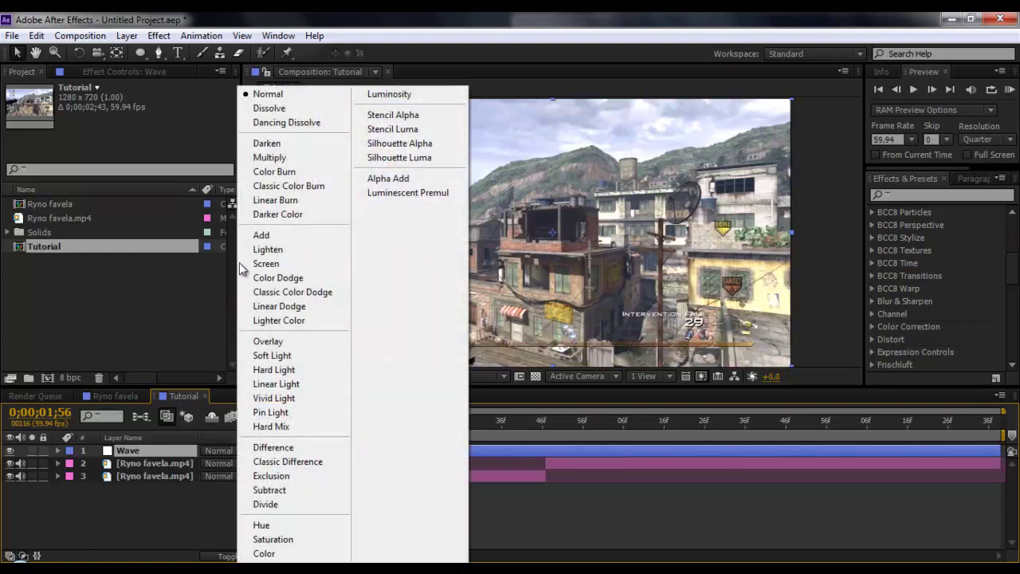
left_click(152, 517)
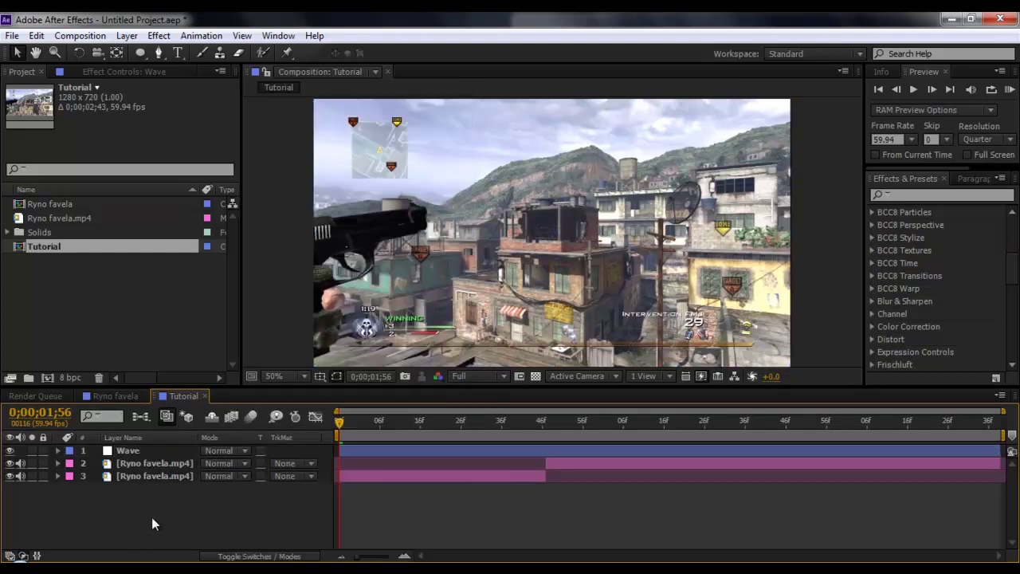
left_click(273, 557)
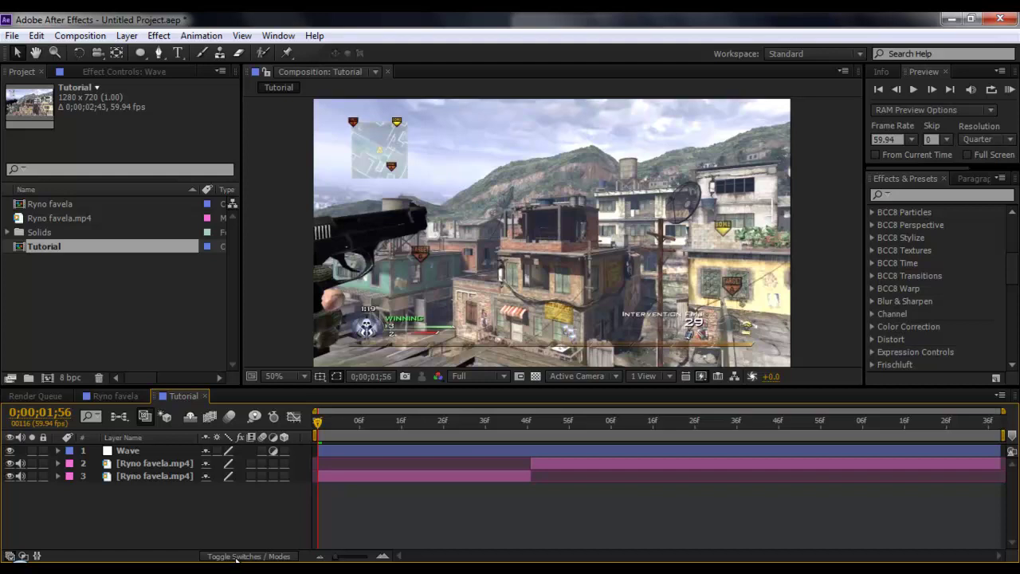
left_click(124, 451)
Apply Sapphire S_Mosaic to the Wave layer with Pixel Frequency 17.
left_click(918, 192)
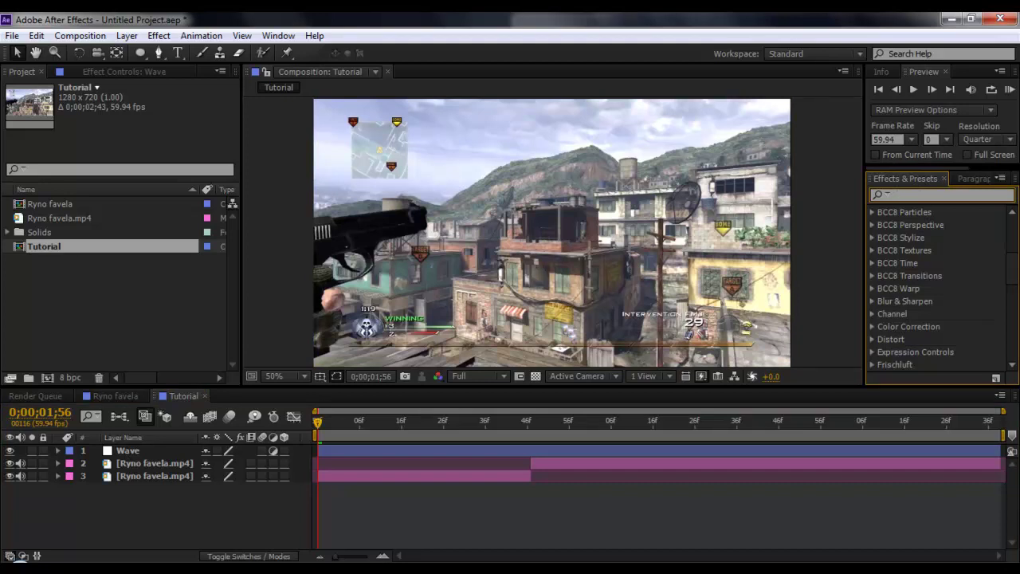
type("mosaic")
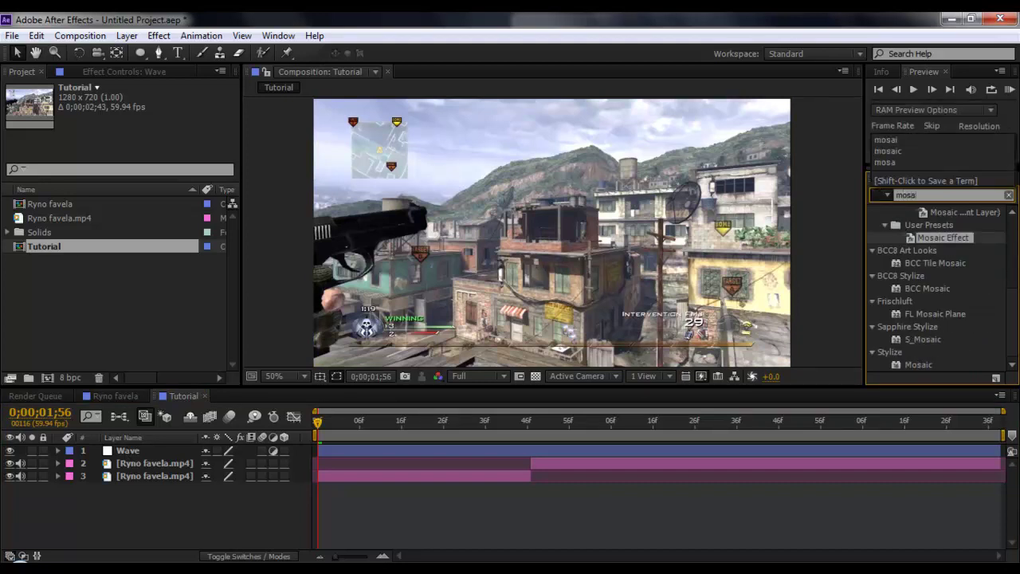
left_click(1005, 304)
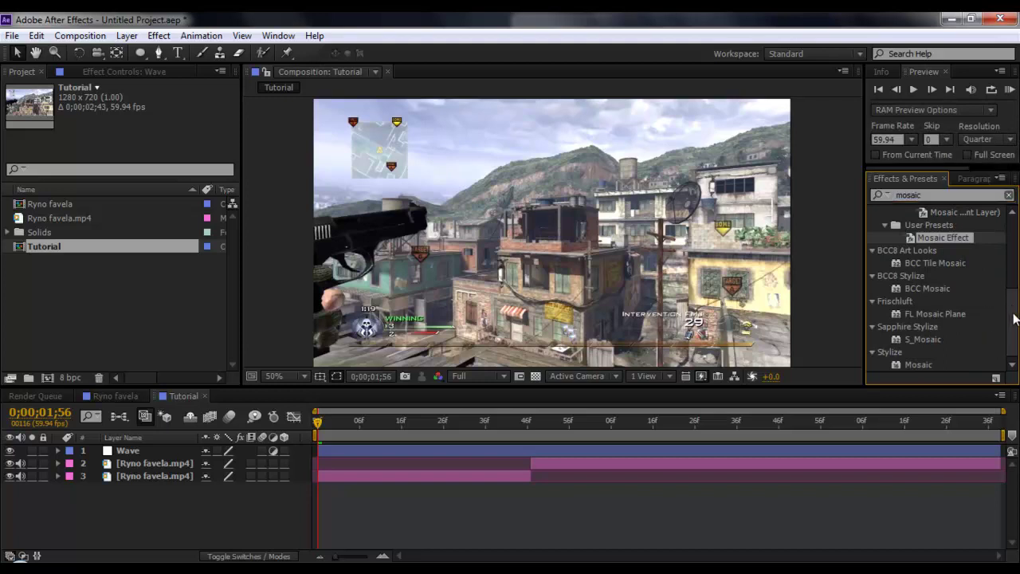
left_click(898, 336)
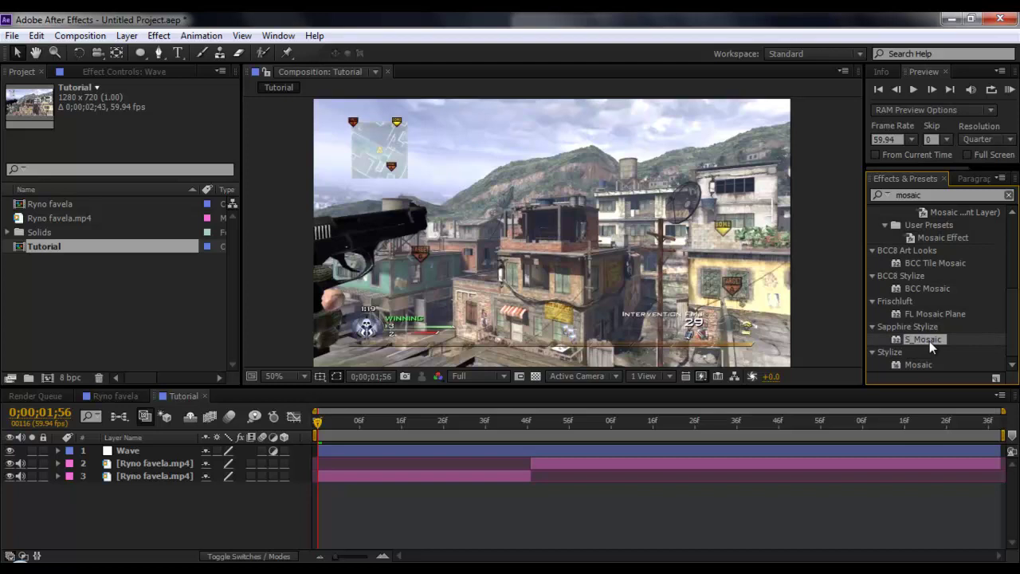
left_click_drag(930, 341, 183, 453)
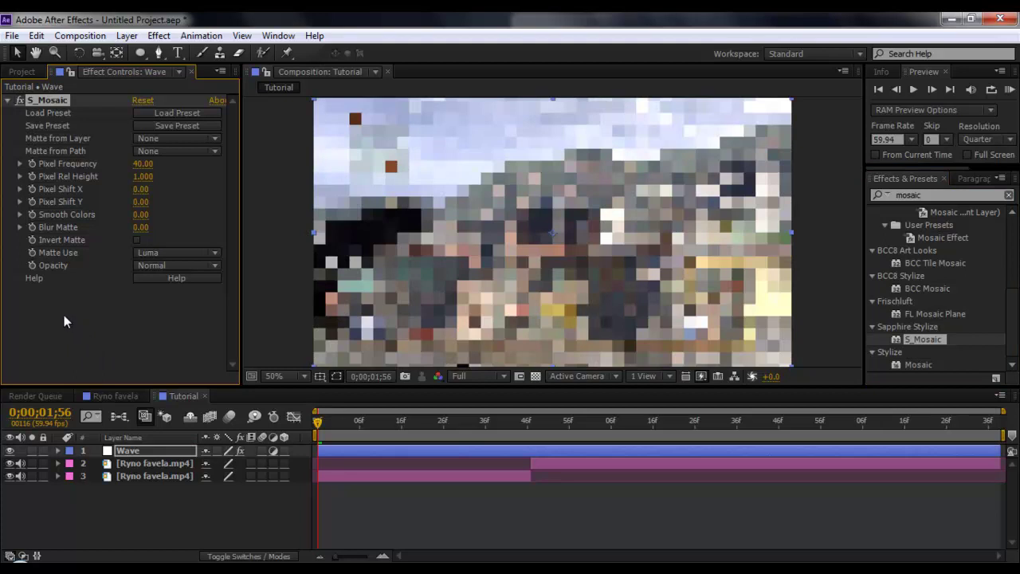
left_click(141, 164)
type("17")
key("Return")
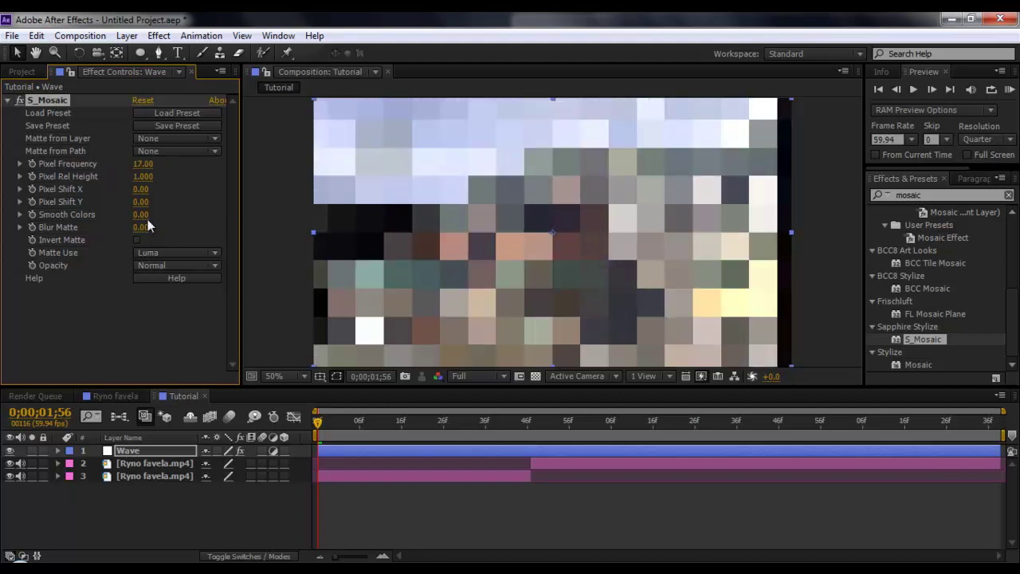
left_click(9, 101)
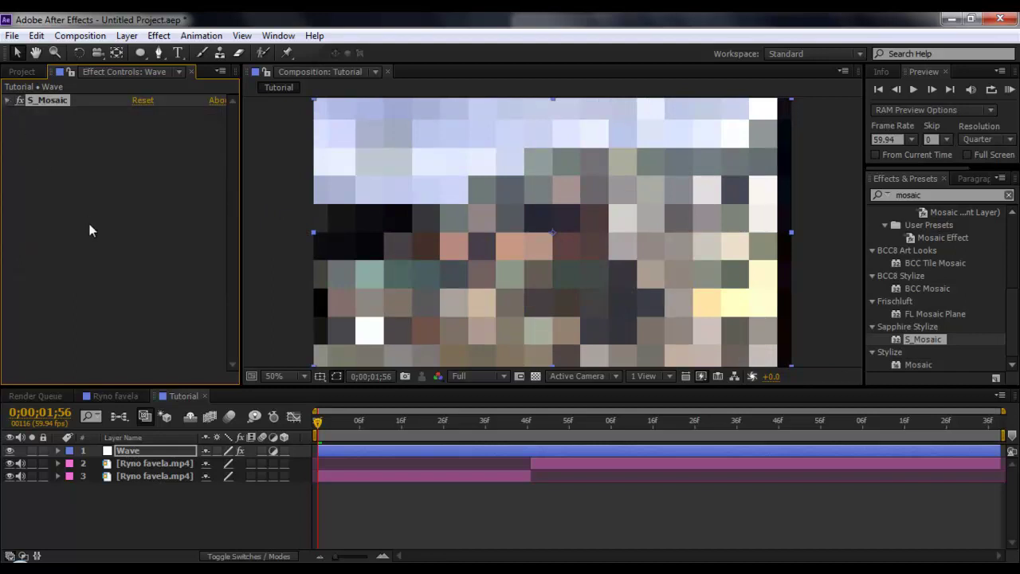
Add the Distort > Transform effect to the Wave layer with Scale 125.
left_click(958, 196)
double_click(958, 196)
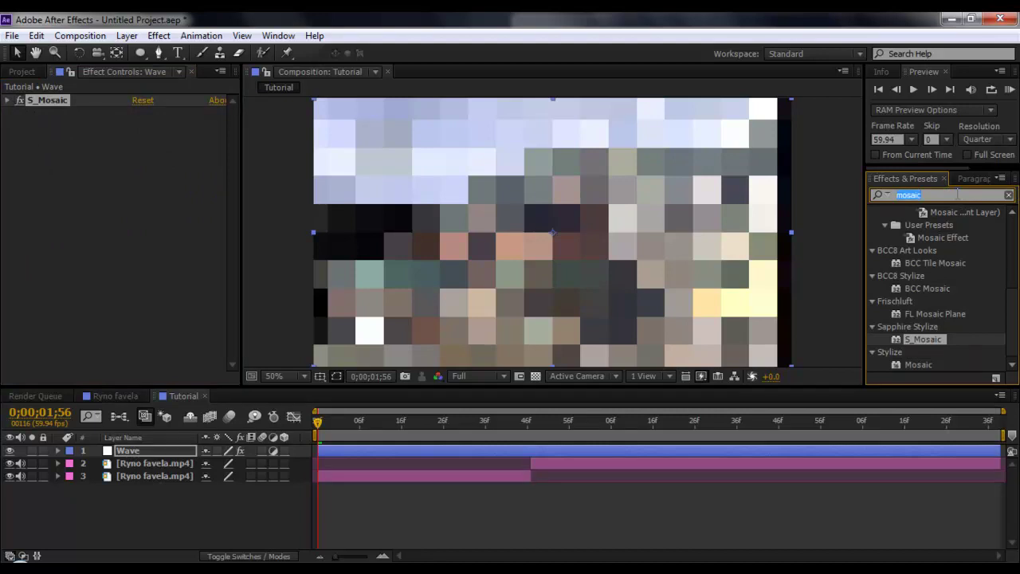
type("transfor")
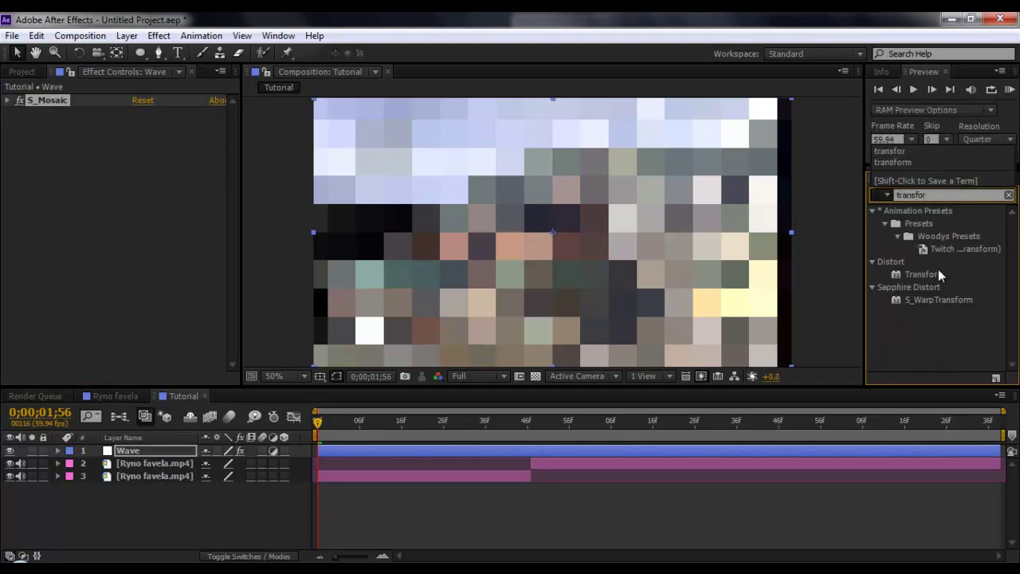
left_click(925, 274)
left_click_drag(924, 274, 143, 275)
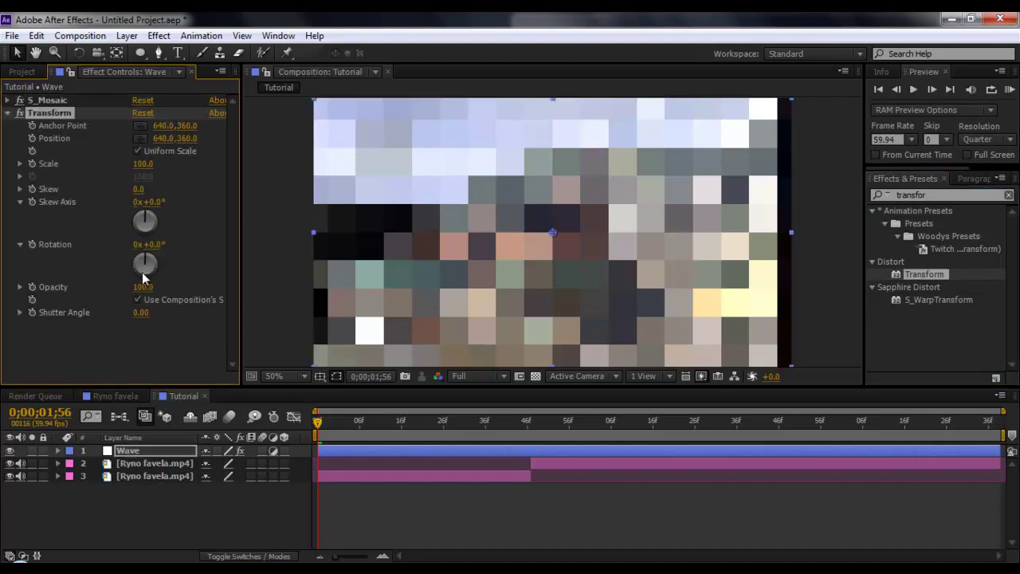
left_click(133, 164)
type("125")
key("Return")
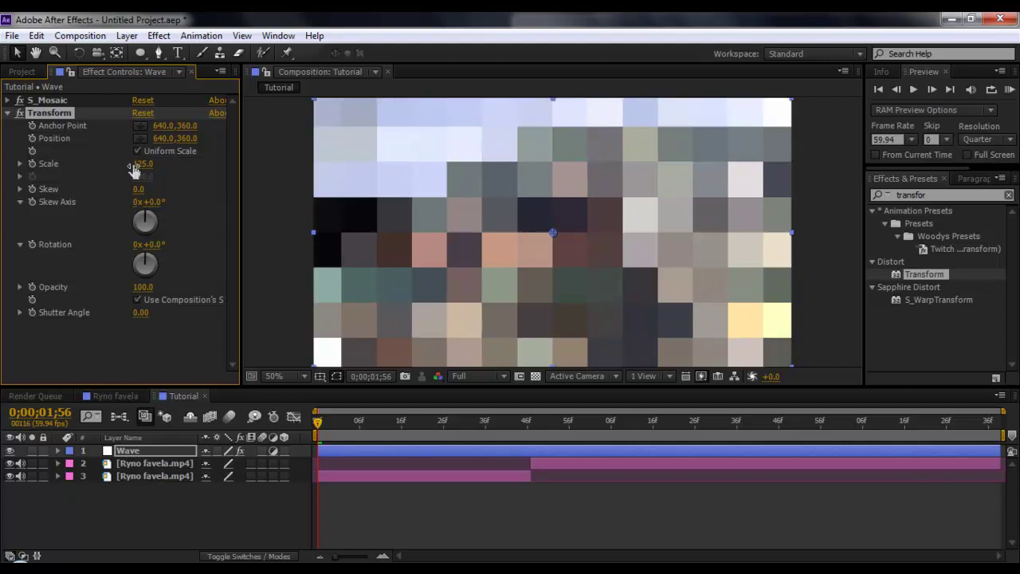
left_click(8, 113)
left_click(130, 284)
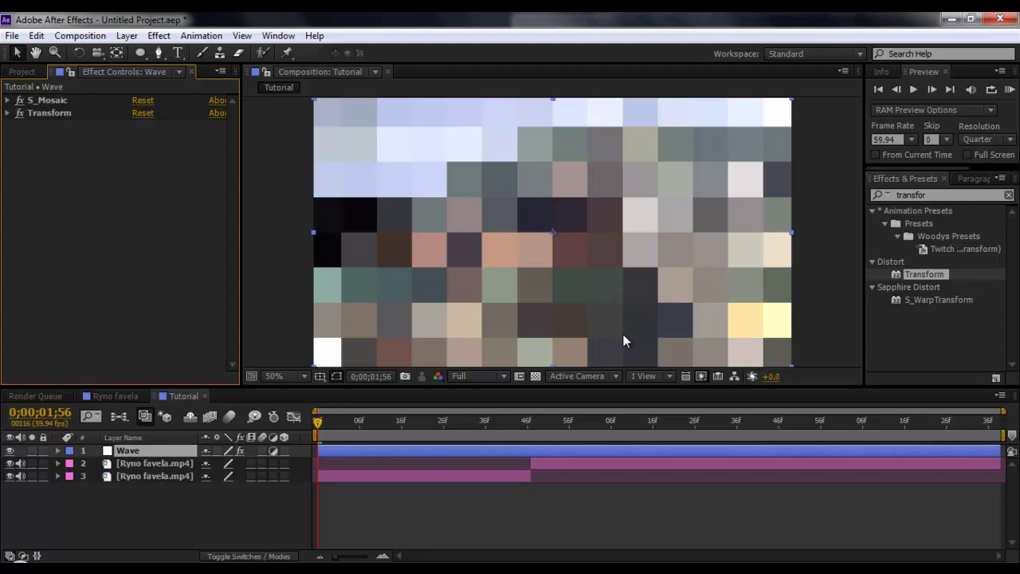
Apply Sapphire S_WarpChroma to the Wave layer with From Z Dist 0.940.
left_click(939, 199)
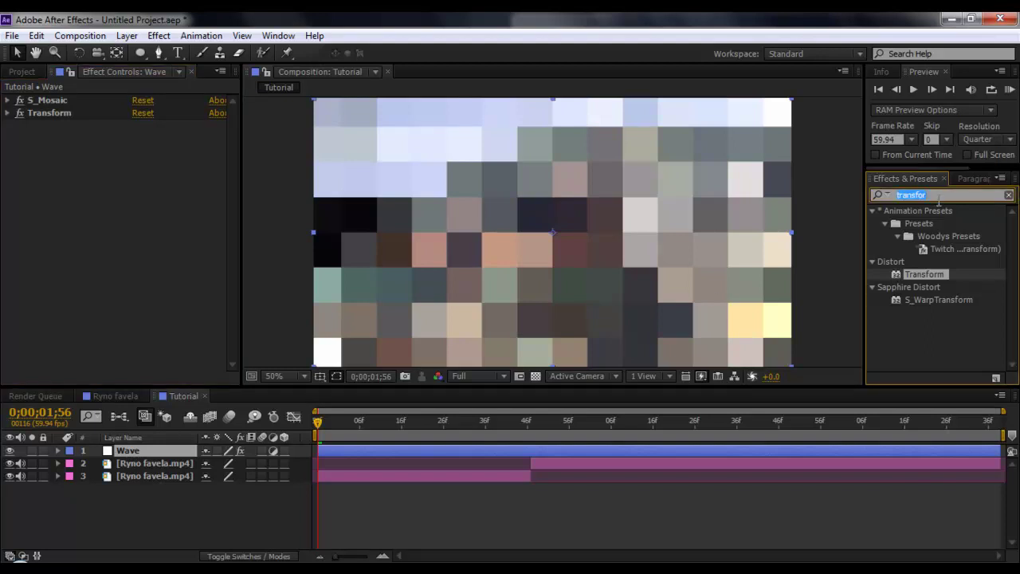
type("warpch")
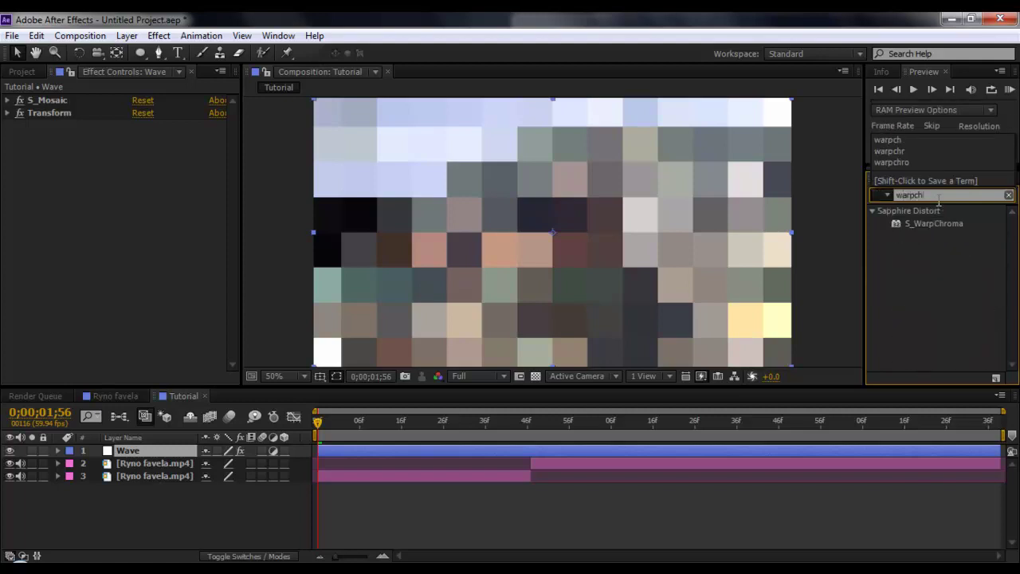
left_click(920, 224)
left_click_drag(920, 224, 146, 240)
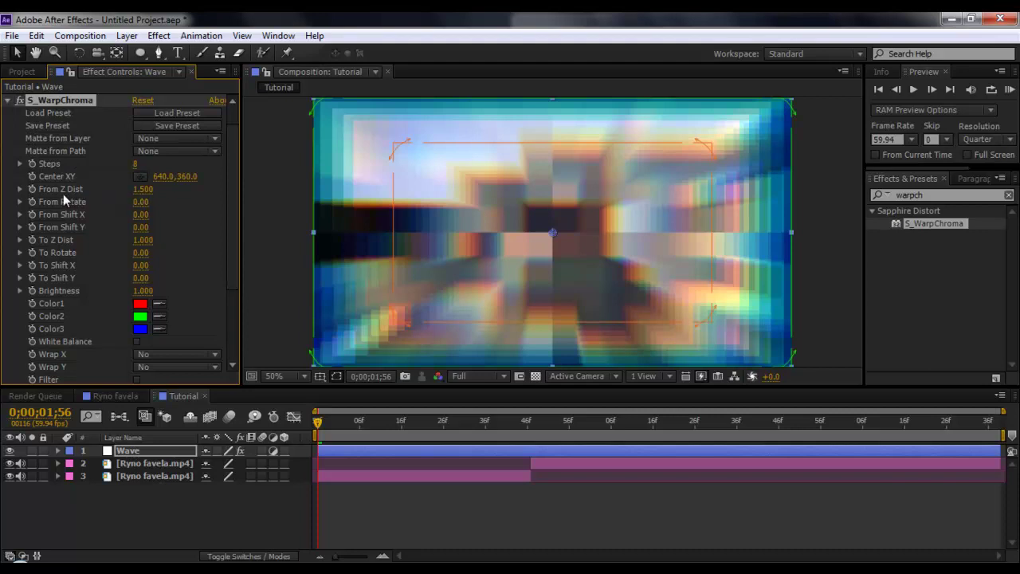
left_click(144, 189)
type("0.")
key("BackSpace")
key("BackSpace")
type("3.940")
key("Return")
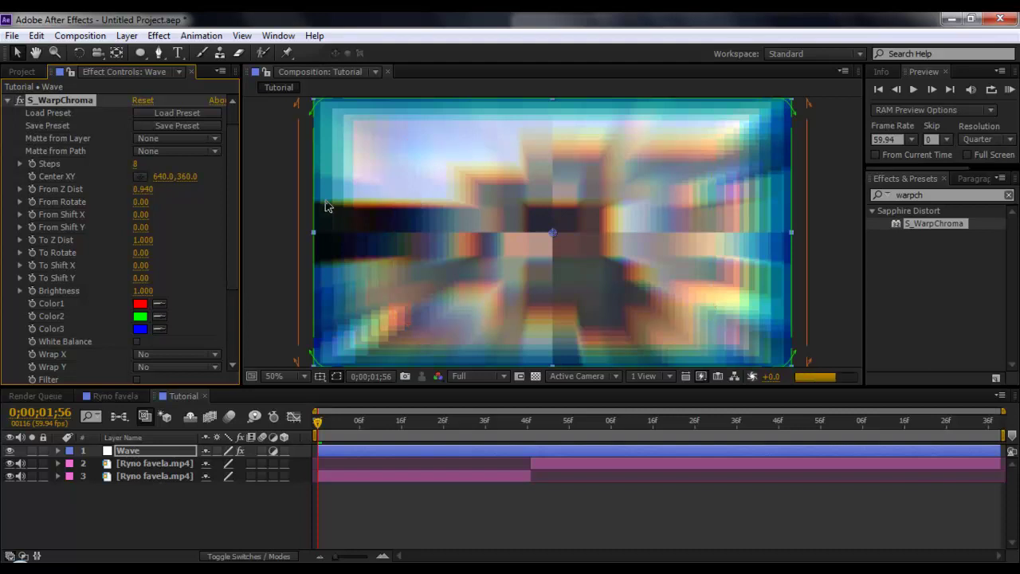
left_click(265, 184)
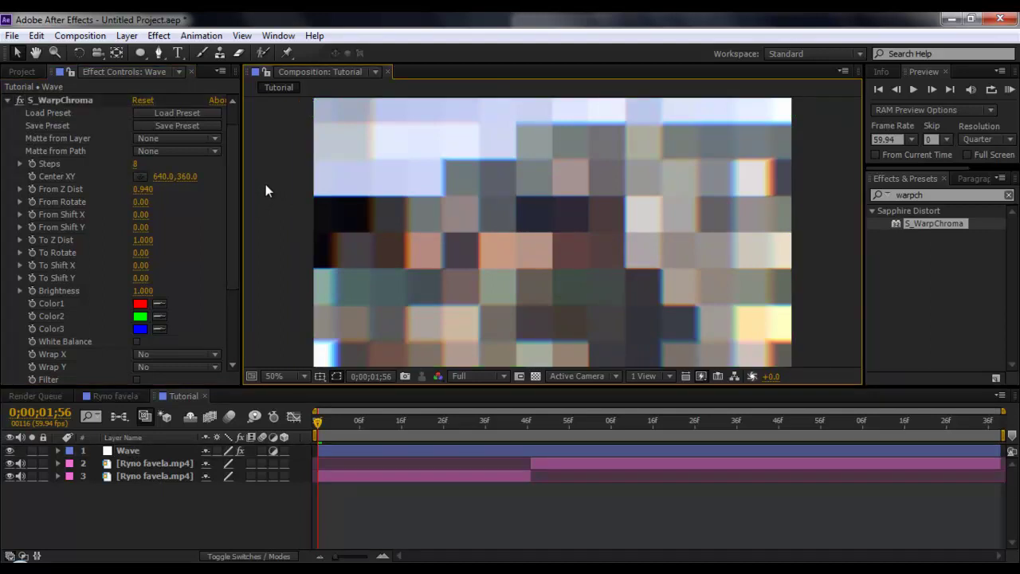
Add 4-Color Gradient to the Wave layer and set its blending mode to Add.
left_click(8, 100)
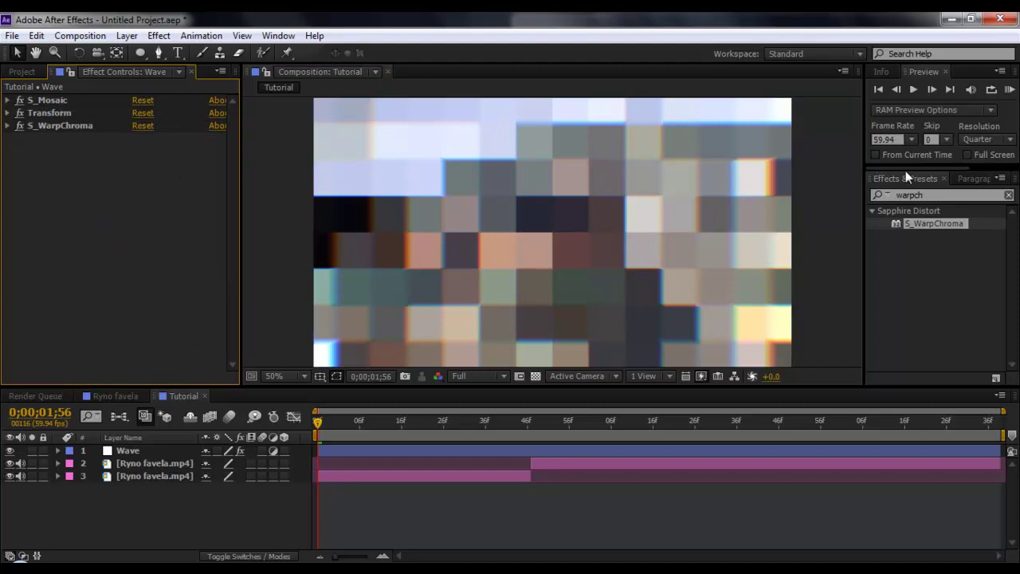
left_click(922, 194)
type("4-")
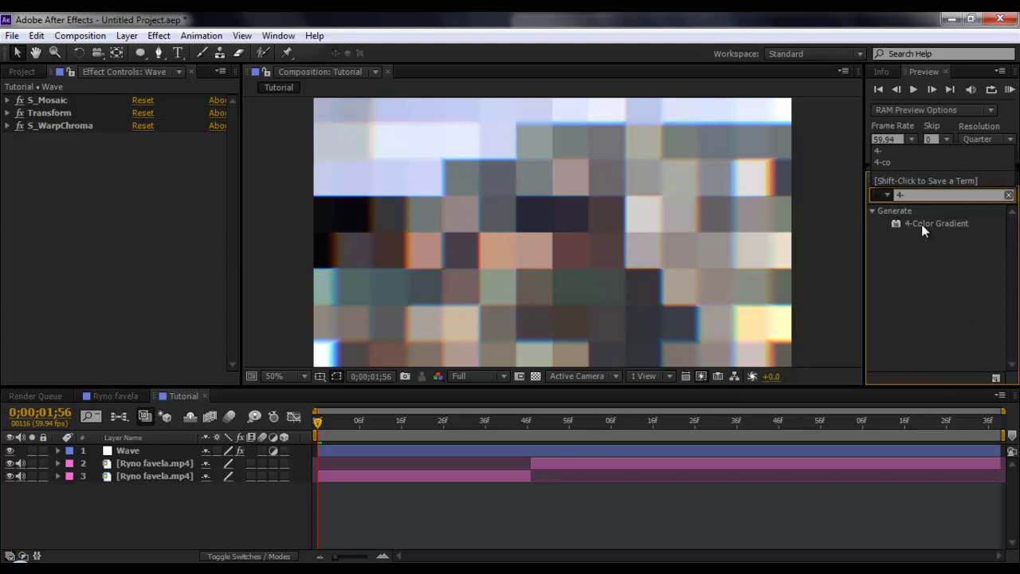
left_click_drag(921, 224, 146, 212)
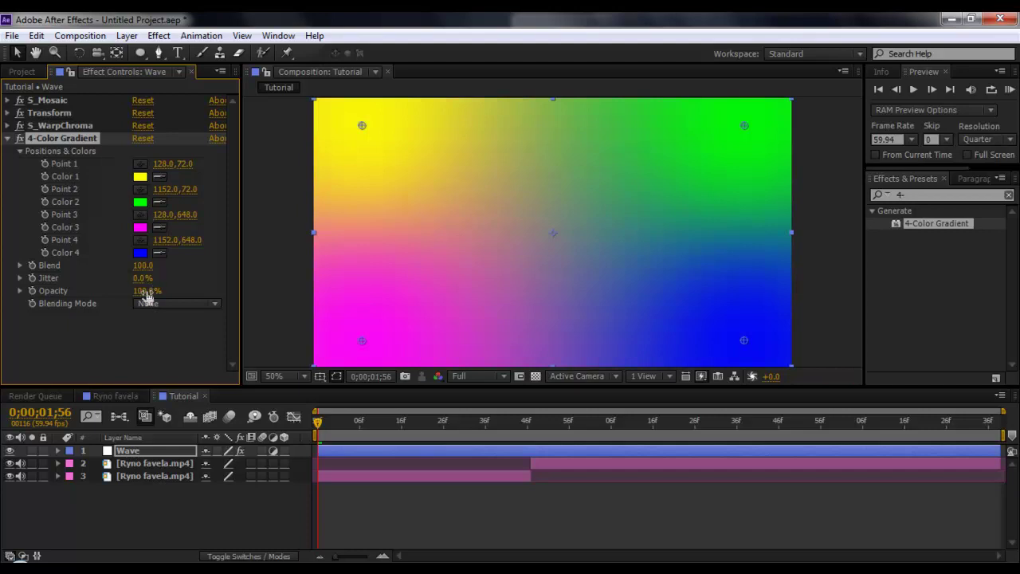
left_click_drag(142, 290, 121, 298)
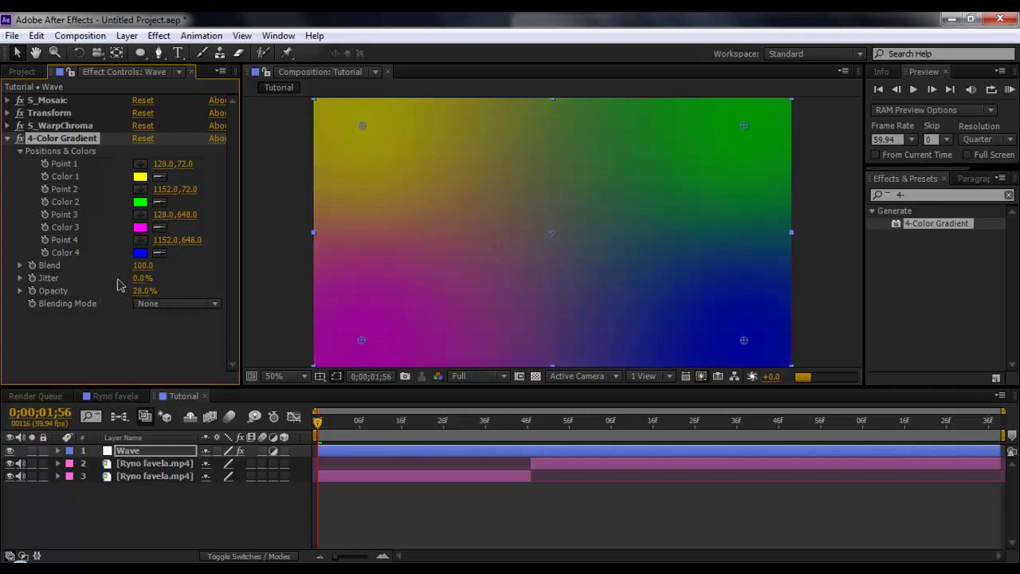
key("ctrl+z")
left_click(148, 304)
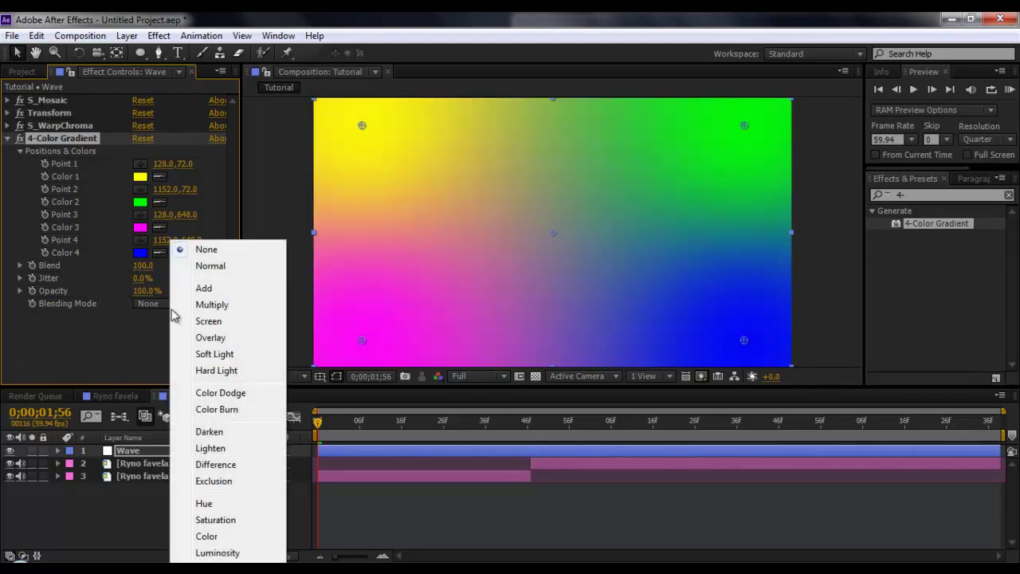
left_click(186, 290)
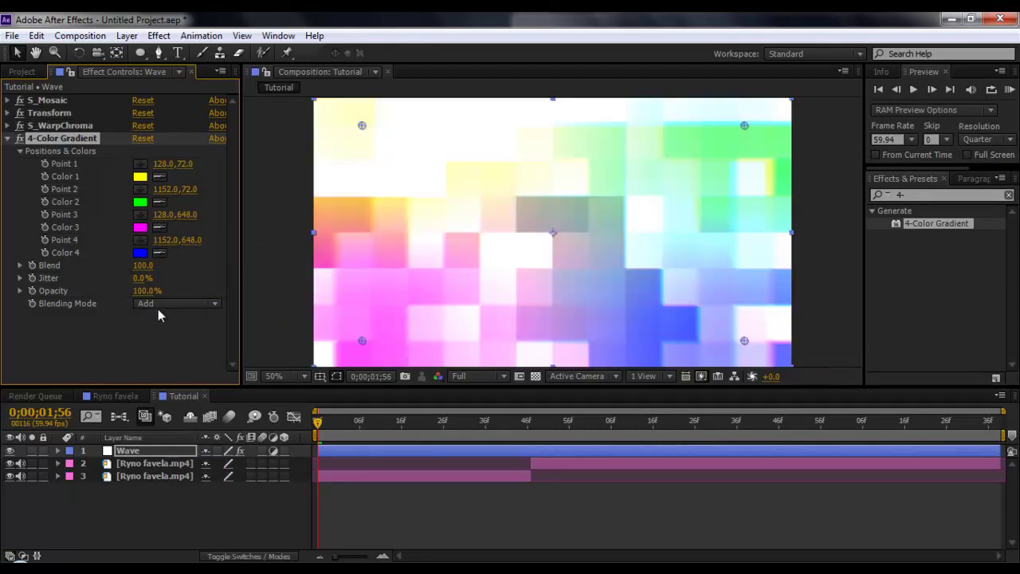
Set the gradient's opacity to 25%, keeping Blend at 100.
left_click(143, 266)
type("55")
key("Return")
left_click(142, 268)
type("100")
key("Return")
left_click(143, 291)
type("25")
key("Return")
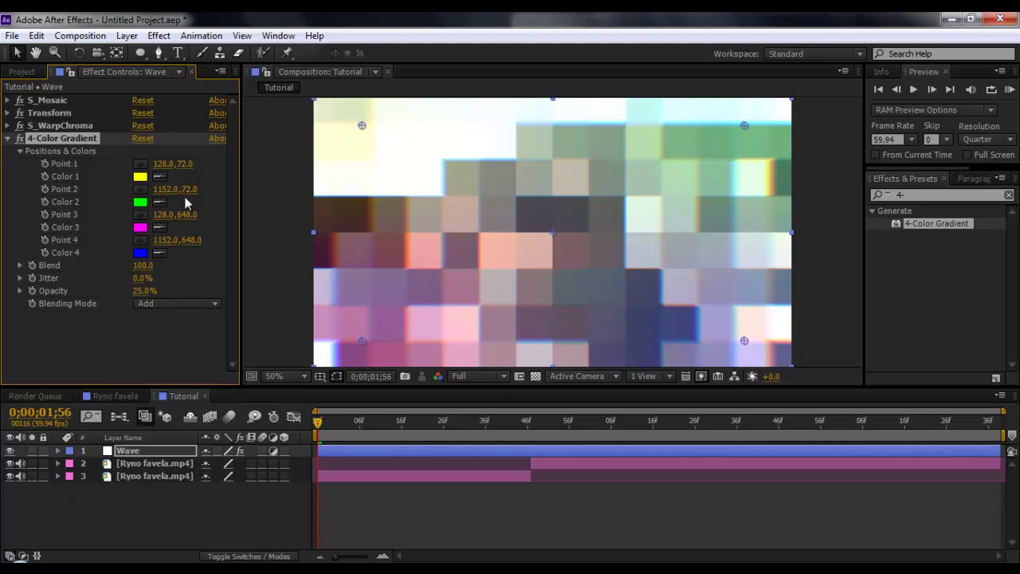
left_click(9, 139)
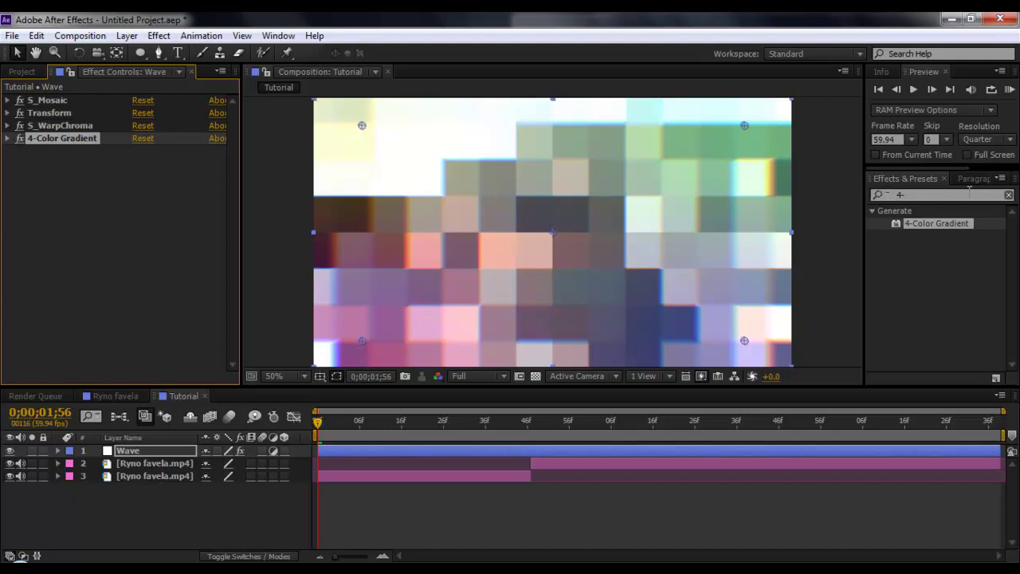
Move the Wave layer to start at the cut, 0;00;02;47, and place the playhead there.
left_click(1008, 195)
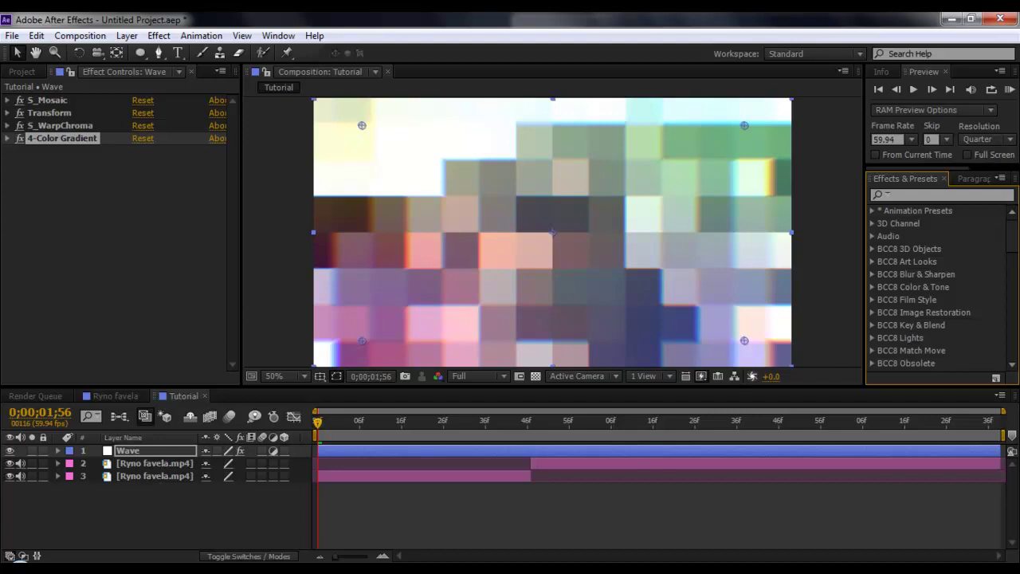
left_click_drag(322, 454, 530, 469)
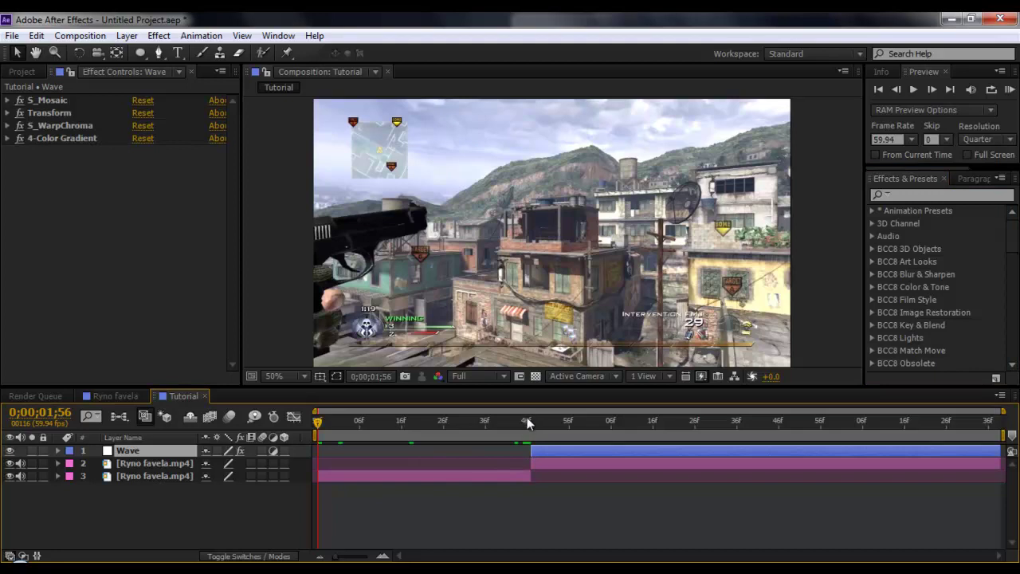
left_click_drag(528, 423, 531, 428)
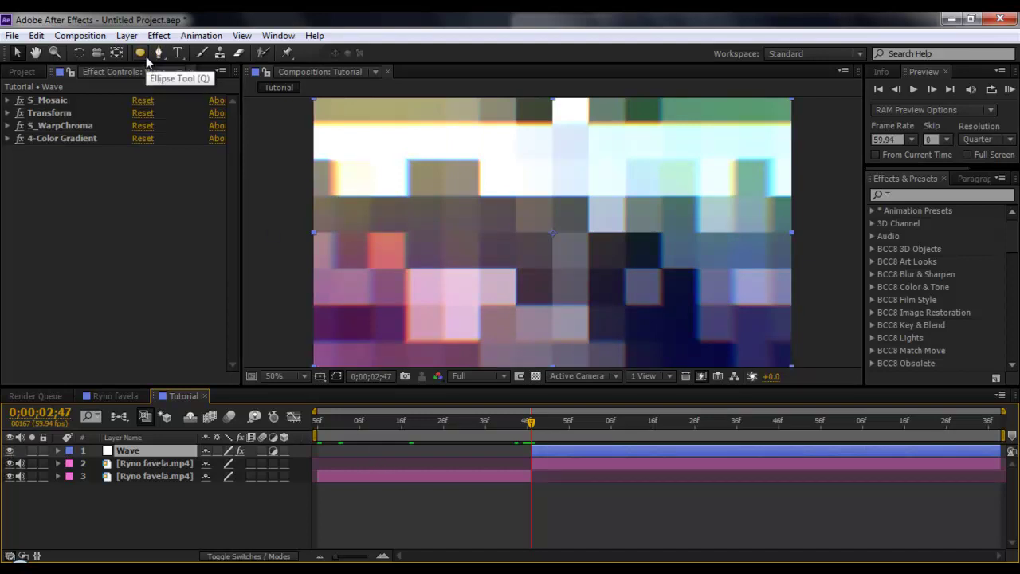
Draw a large circular Mask 1 centred on the comp with the Ellipse tool.
left_click_drag(145, 56, 187, 84)
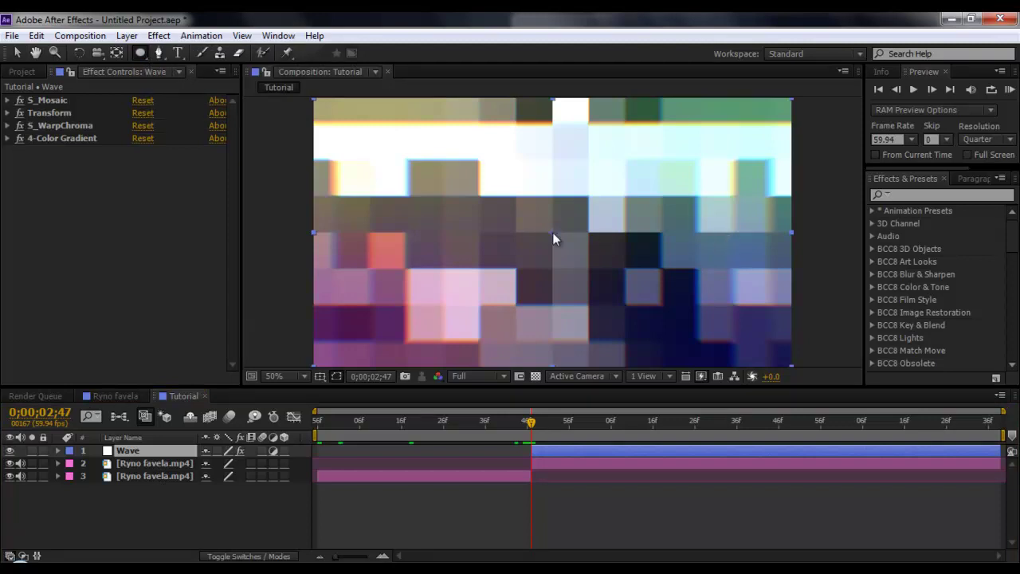
left_click(552, 232)
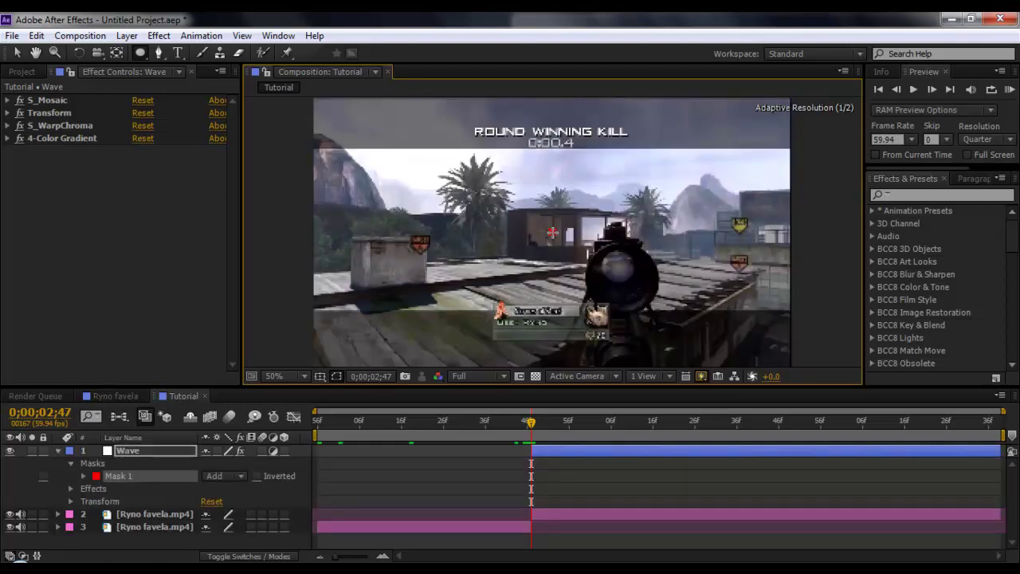
left_click_drag(552, 232, 676, 329)
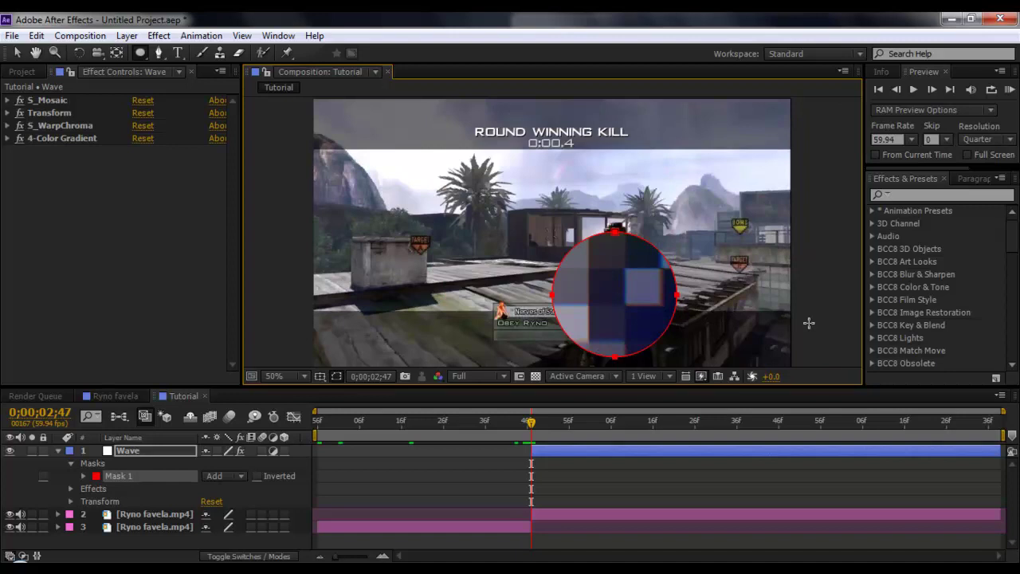
key("ctrl+z")
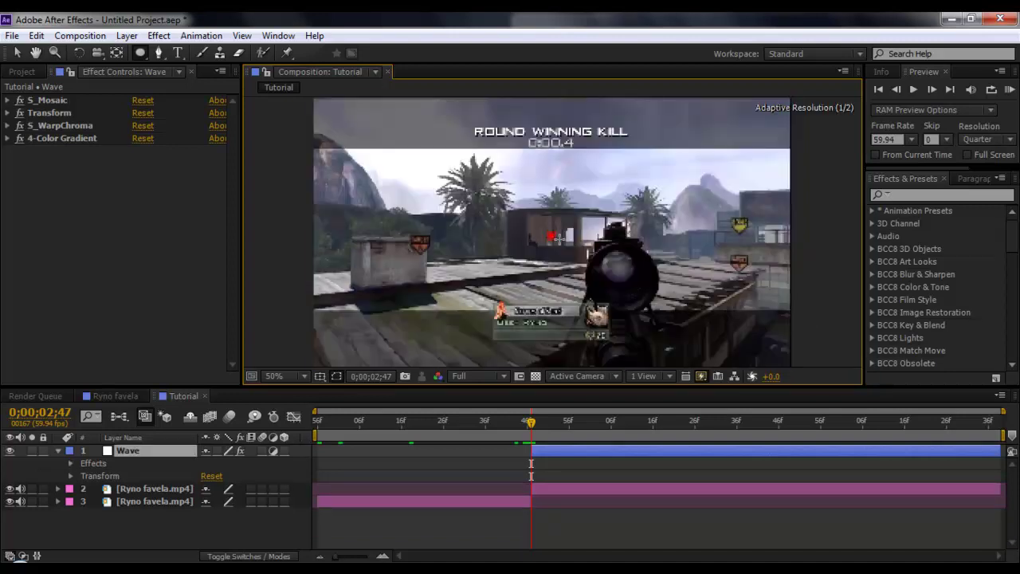
left_click_drag(559, 238, 656, 285)
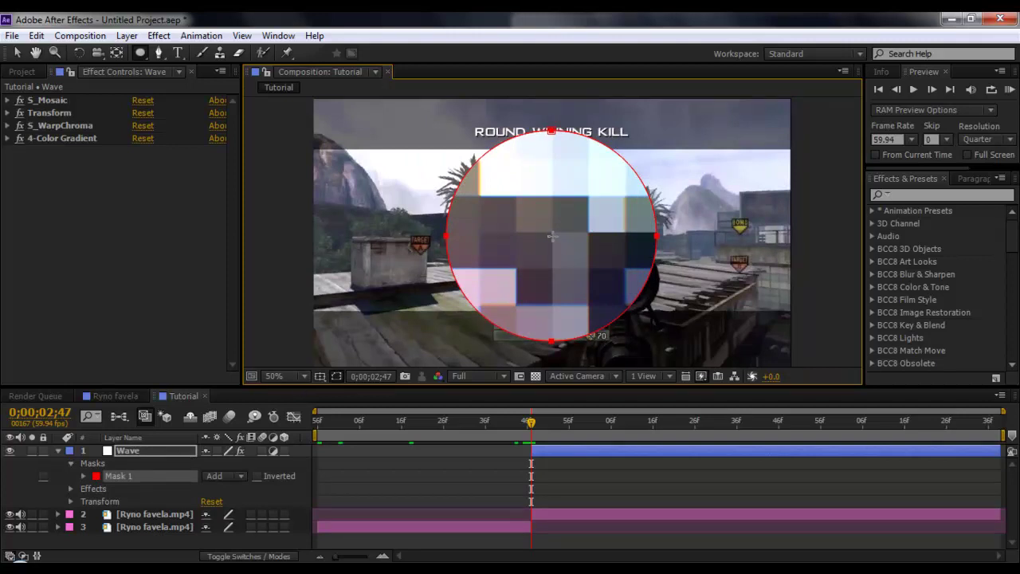
Draw a smaller concentric circular Mask 2 inside the first.
left_click_drag(552, 235, 612, 263)
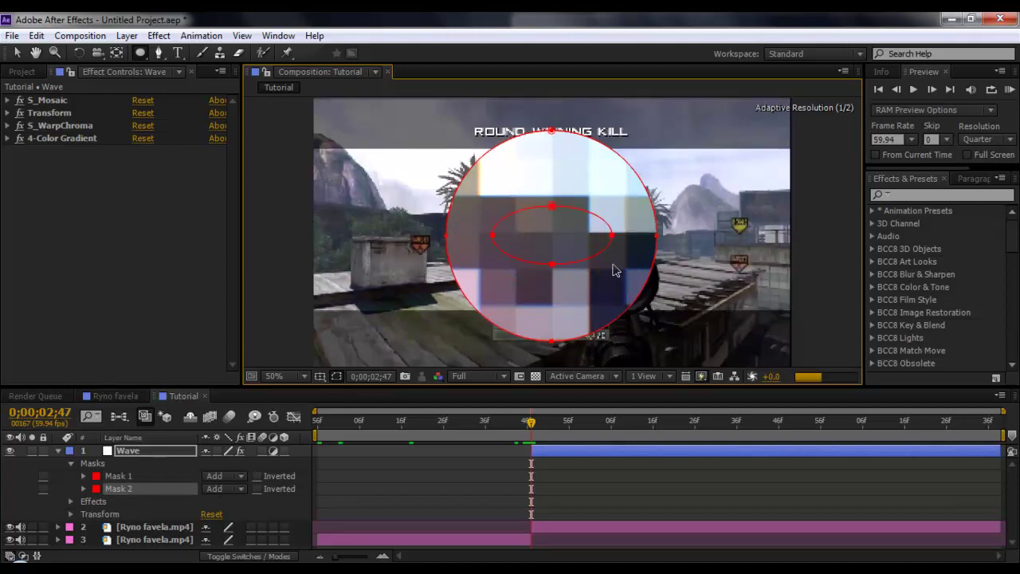
key("Delete")
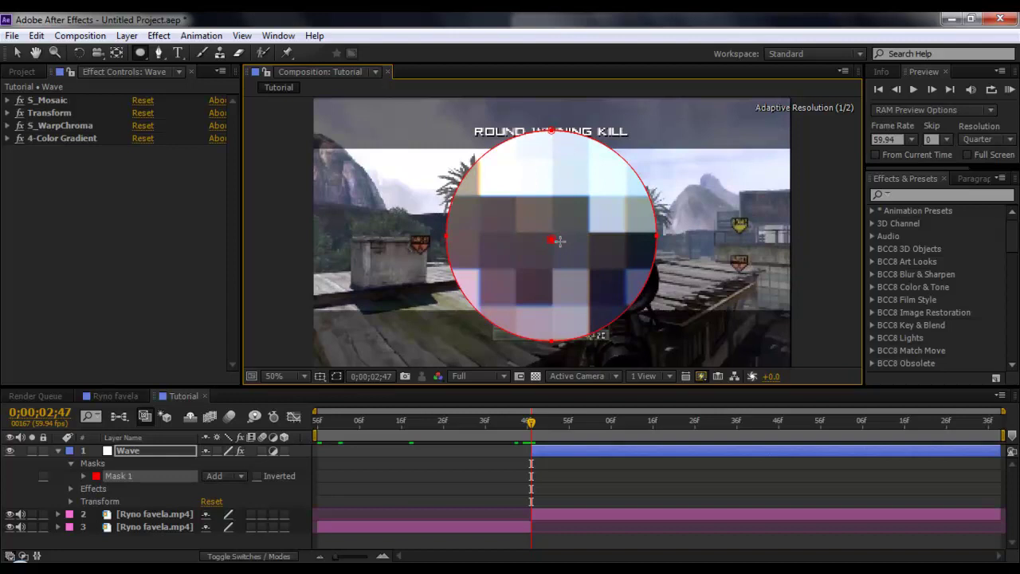
left_click_drag(551, 239, 616, 280)
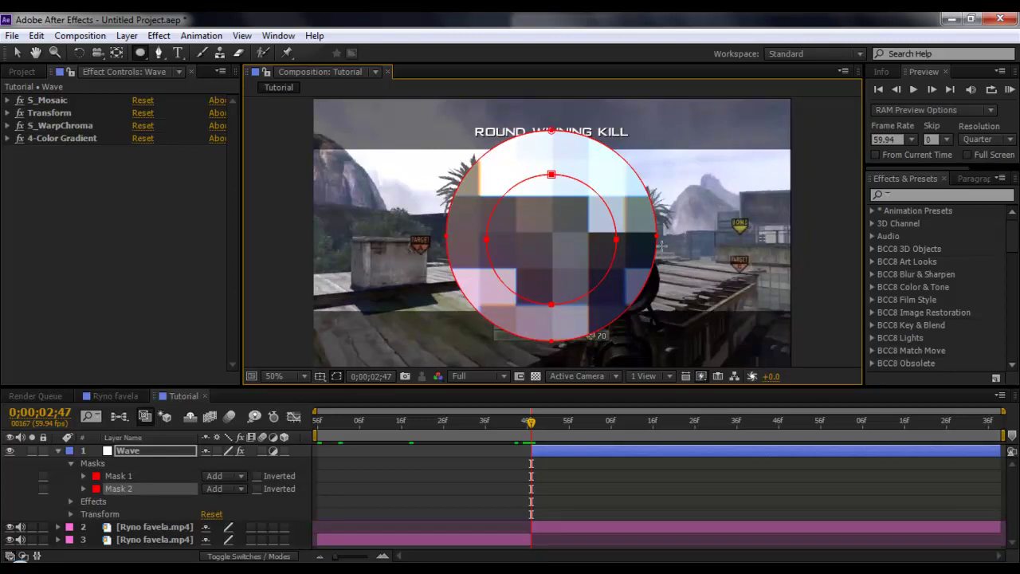
left_click(17, 53)
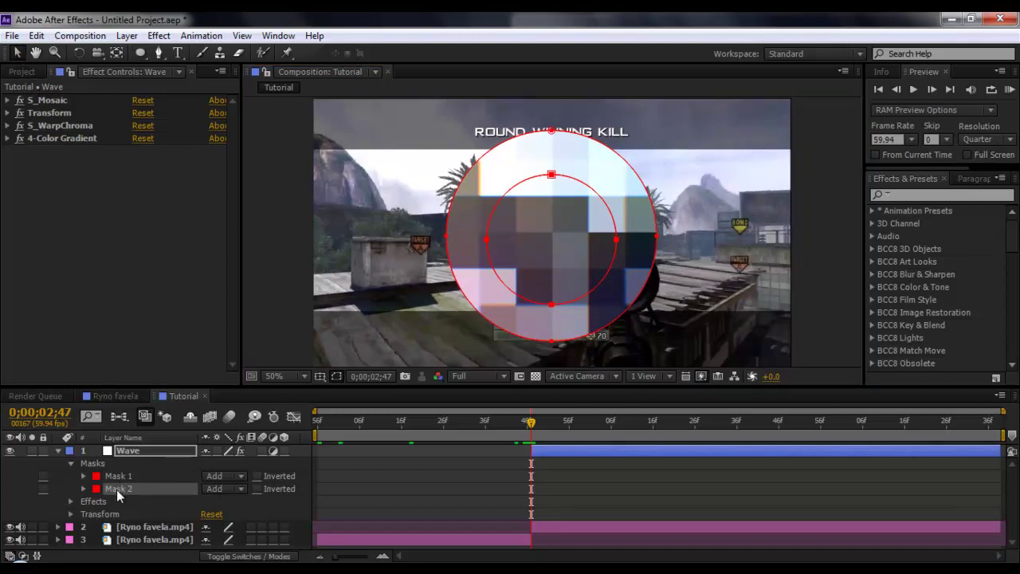
Set Mask 2 to Subtract, check the ring with layer 2 hidden, then view at 100%.
left_click(223, 490)
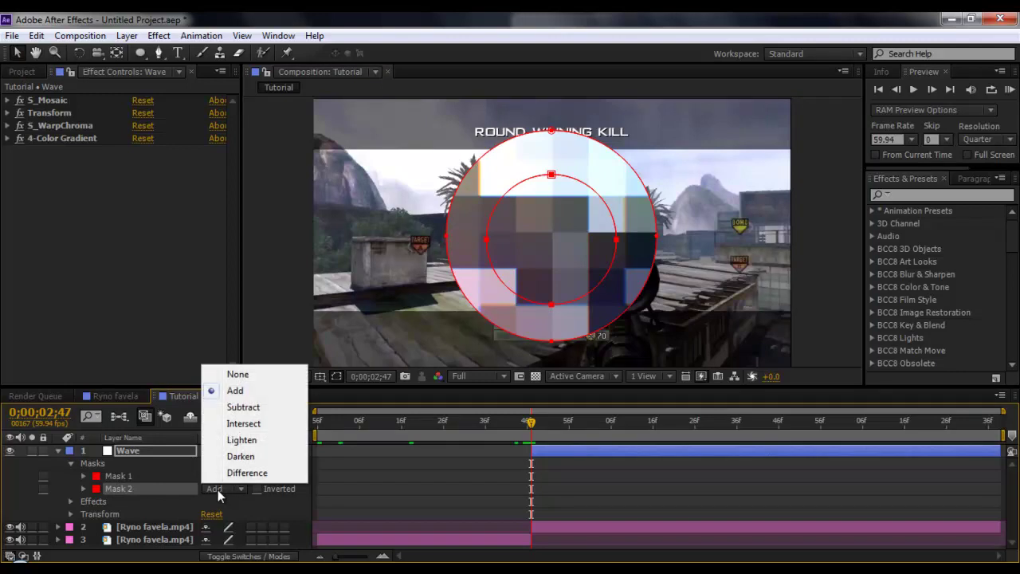
left_click(240, 408)
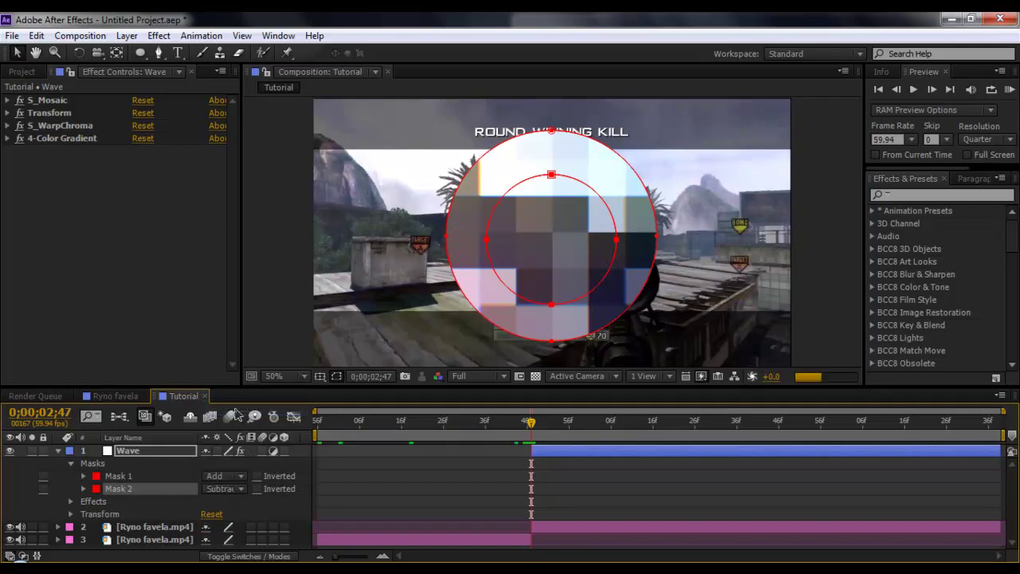
left_click(298, 234)
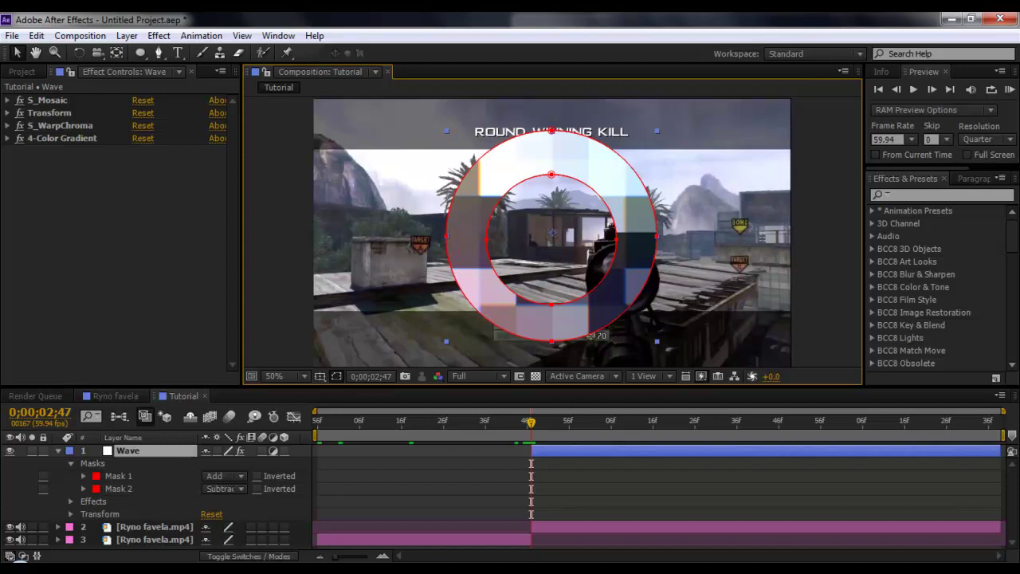
left_click(10, 526)
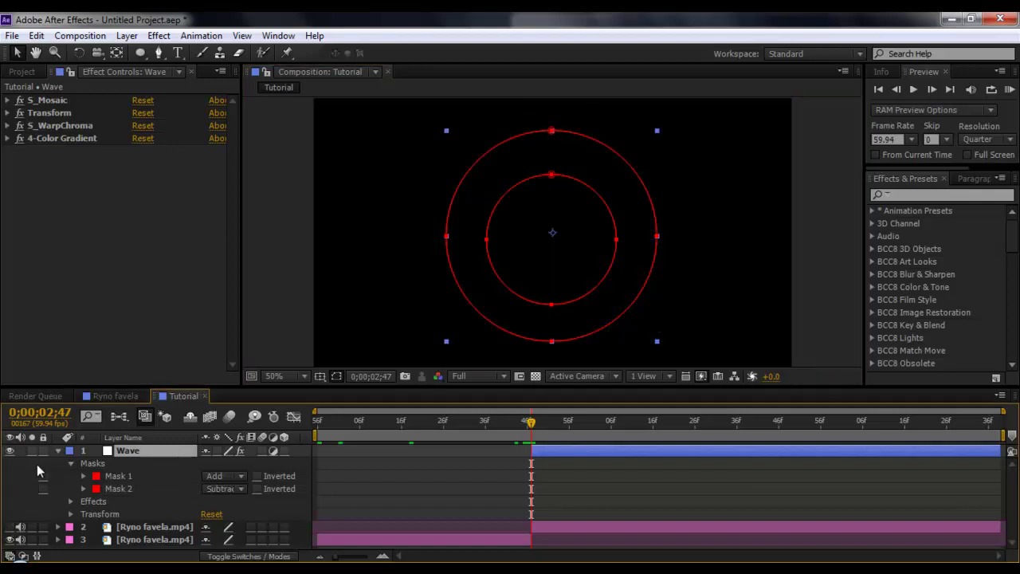
left_click(10, 526)
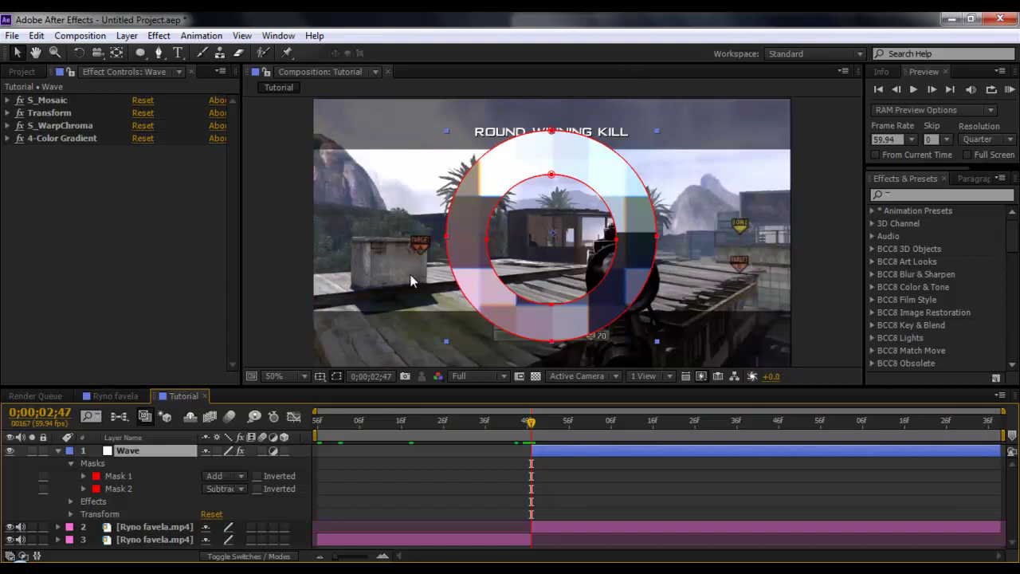
left_click(273, 196)
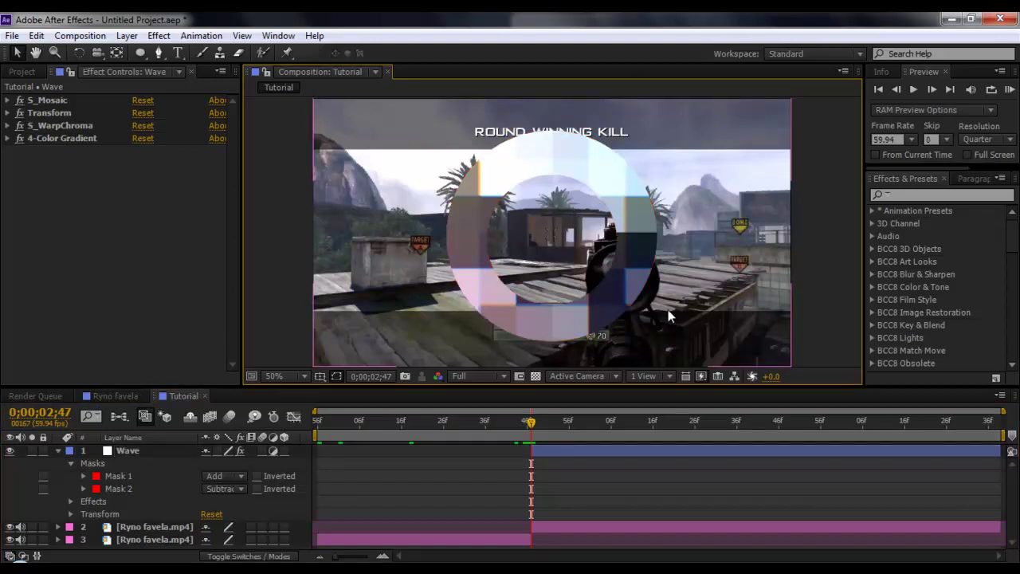
key("period")
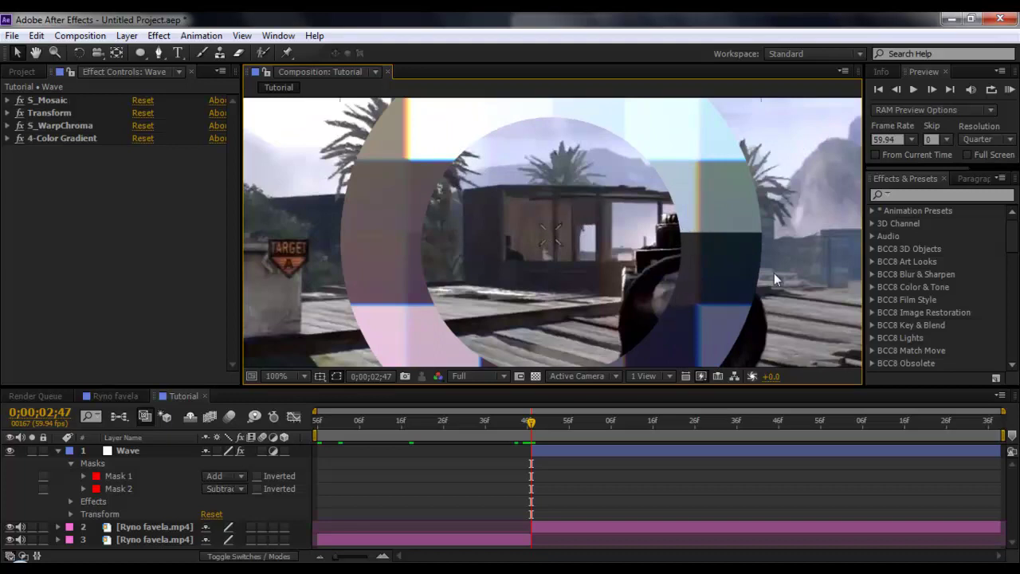
Return the view to 50% and give the Wave layer's Mask 1 a 75-pixel feather.
key("comma")
left_click(139, 450)
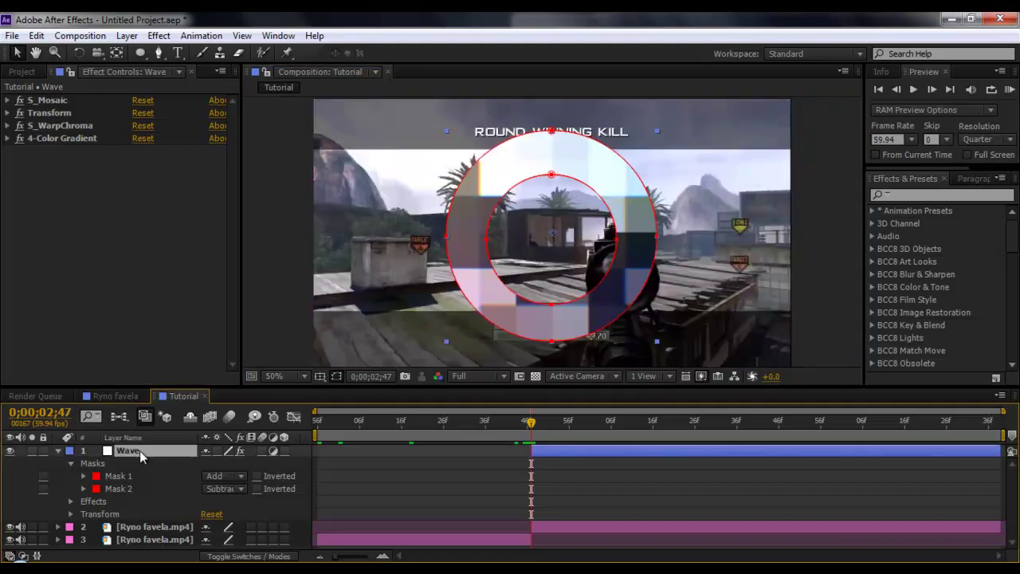
key("f")
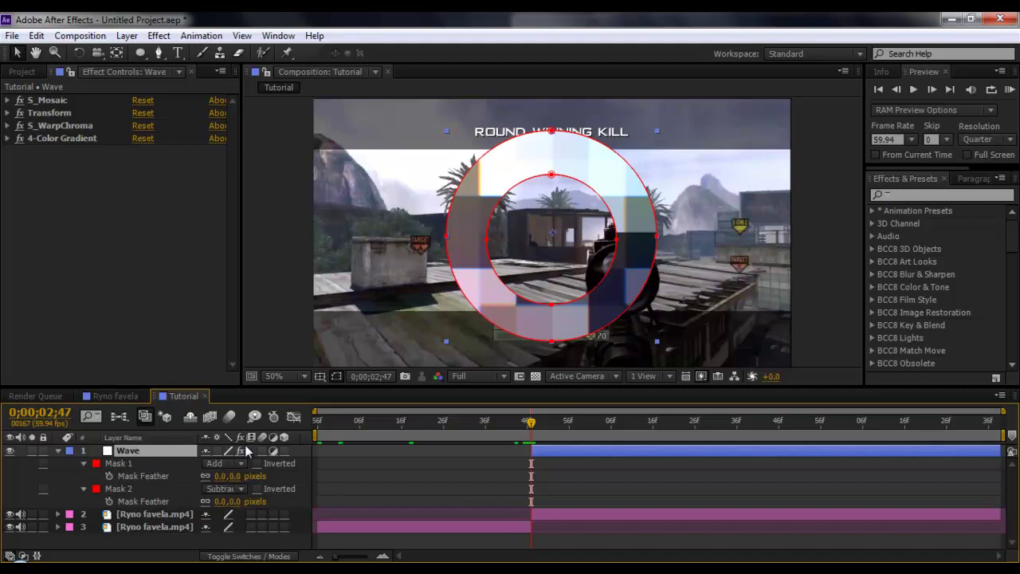
left_click(218, 476)
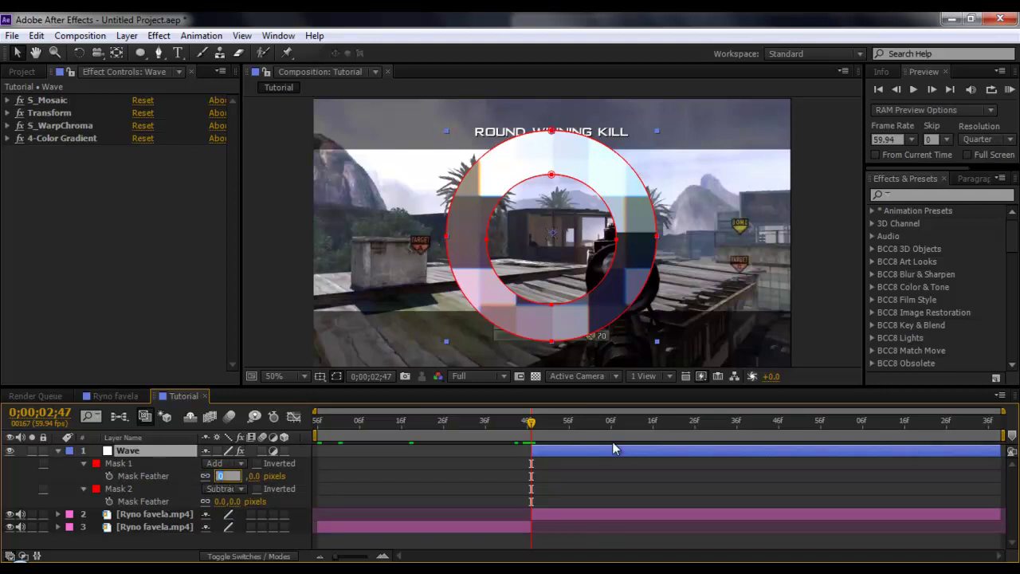
type("75")
key("Return")
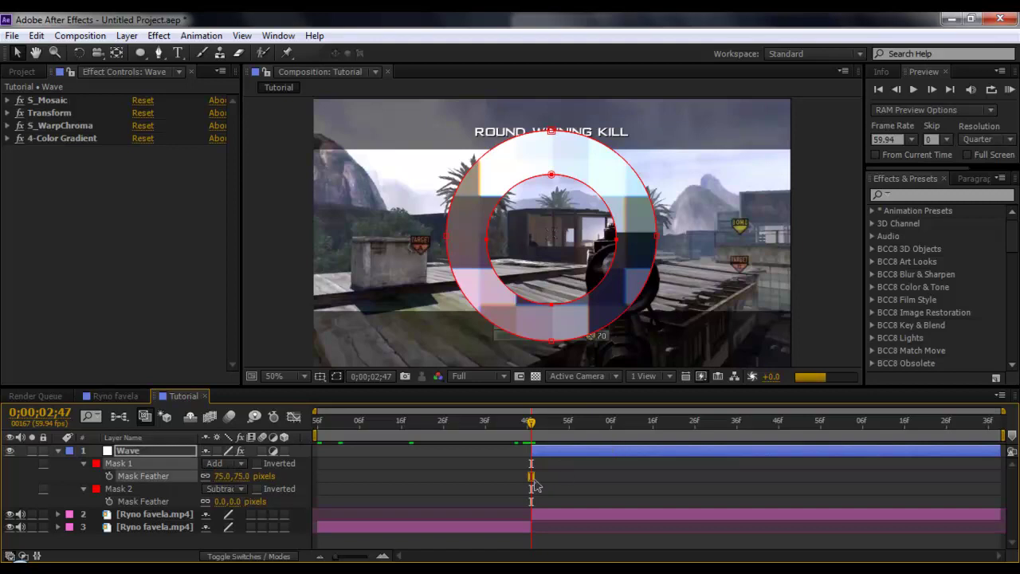
Give Mask 2 a 75-pixel feather, preview the softened ring, and collapse the Wave layer.
left_click(213, 501)
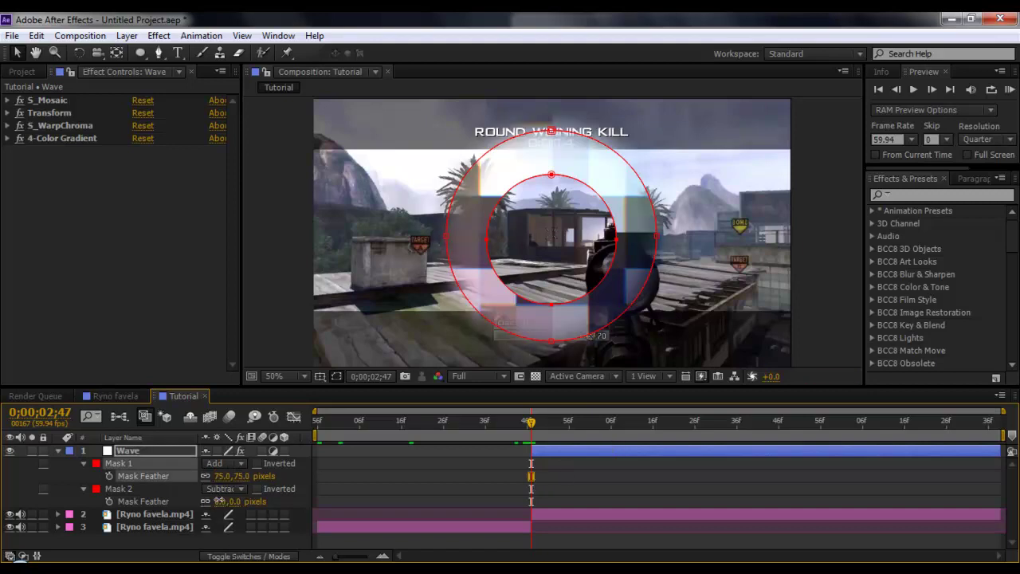
type("75")
key("Return")
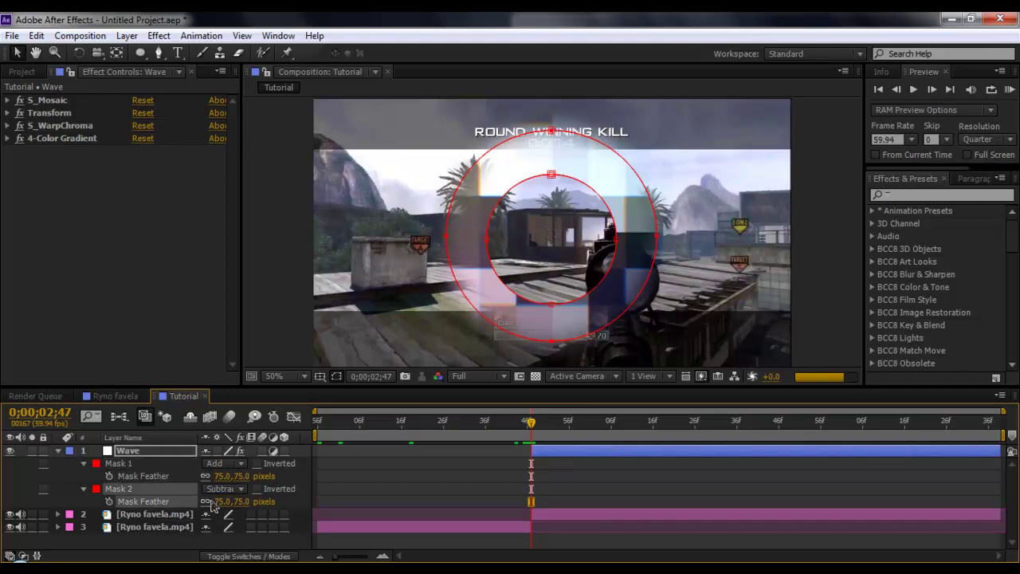
left_click(273, 298)
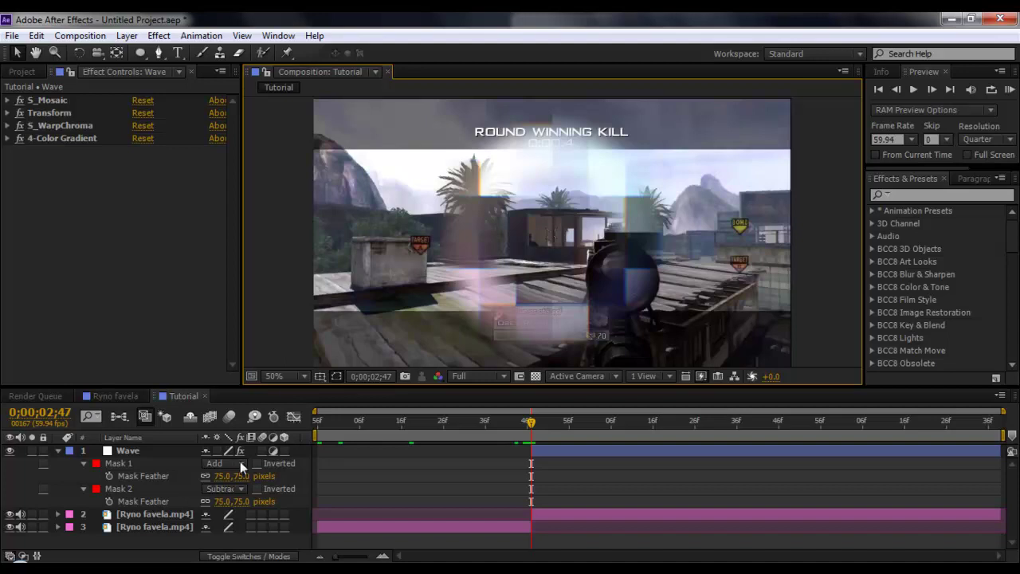
left_click(158, 482)
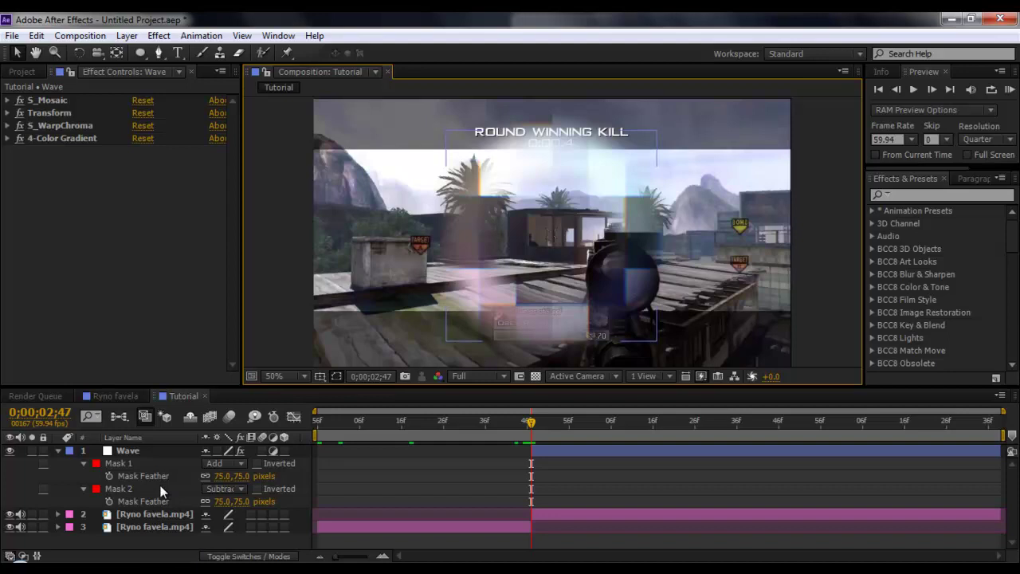
left_click(53, 447)
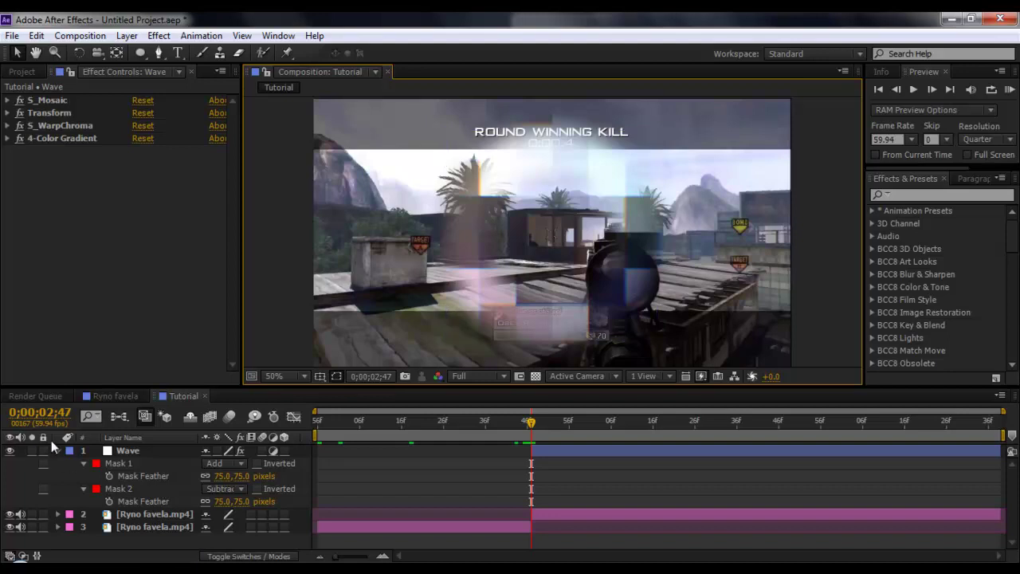
left_click(59, 451)
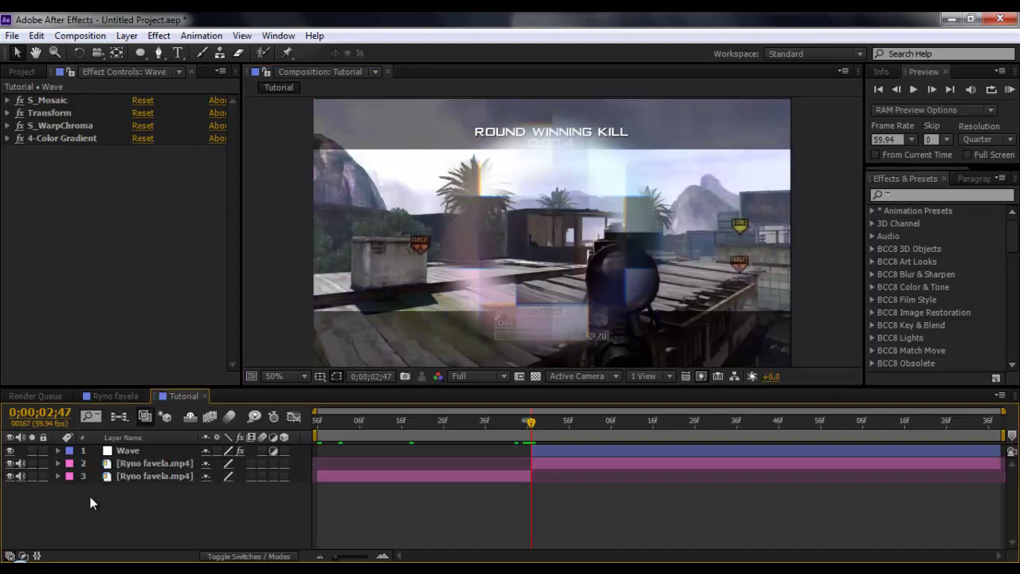
Reveal the Wave layer's mask properties and select both Mask 1 and Mask 2.
left_click(104, 475)
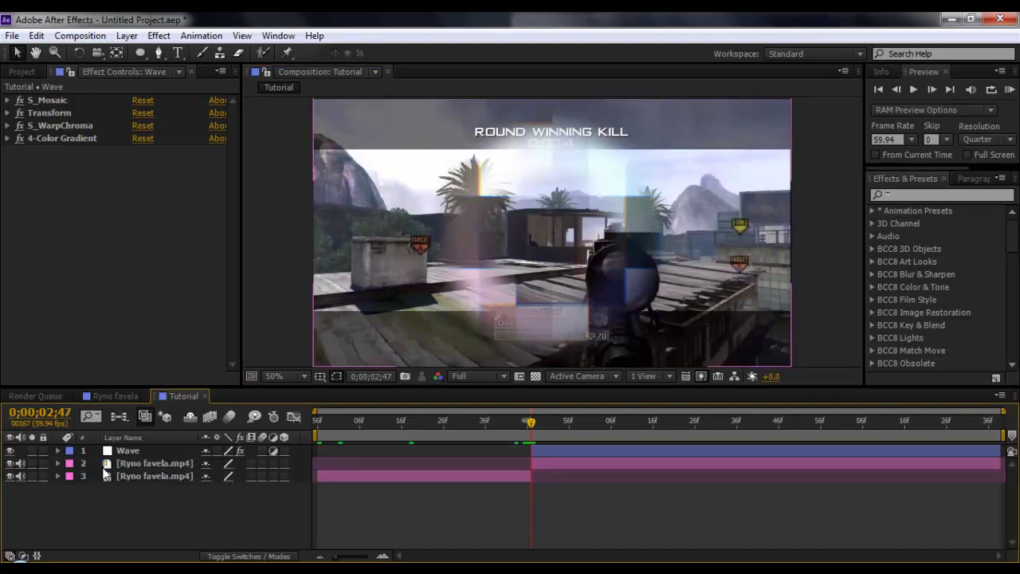
left_click(132, 453)
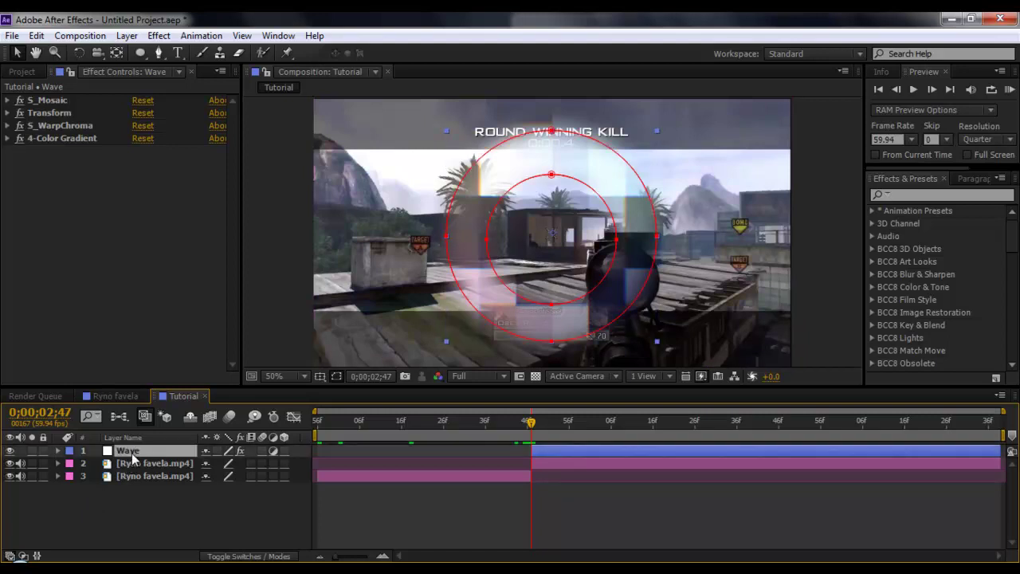
key("m")
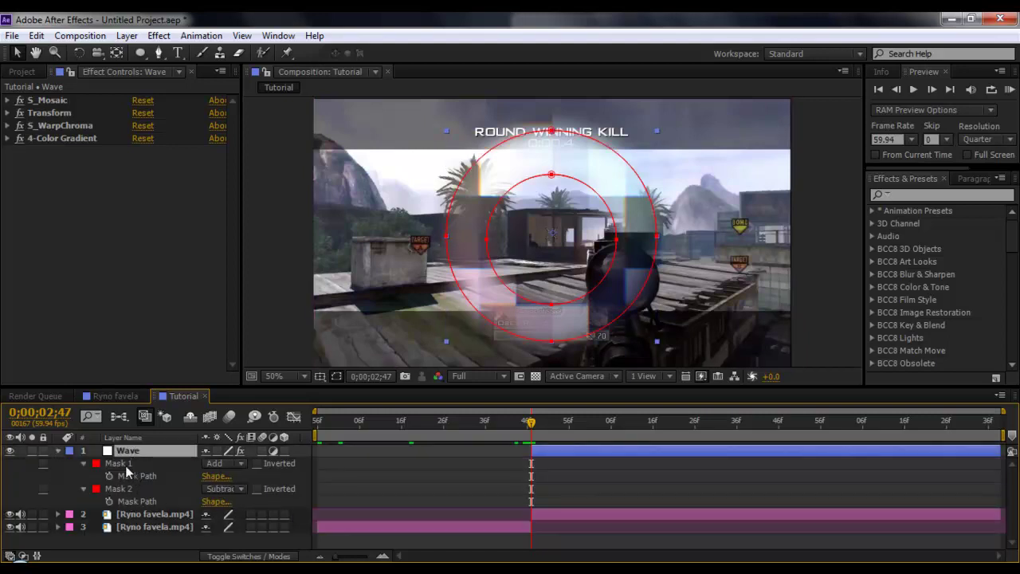
left_click(124, 464)
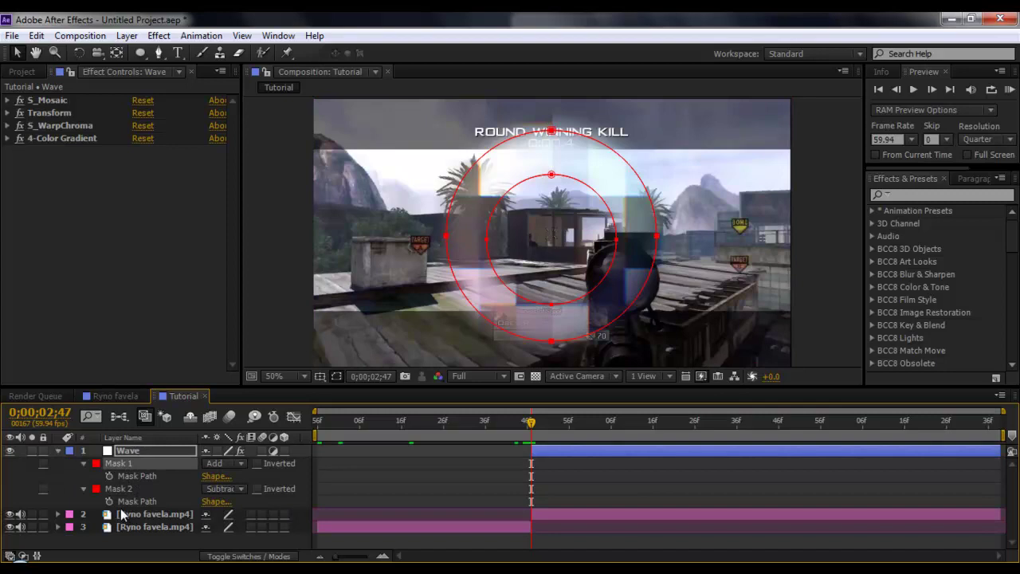
left_click(128, 488, "shift")
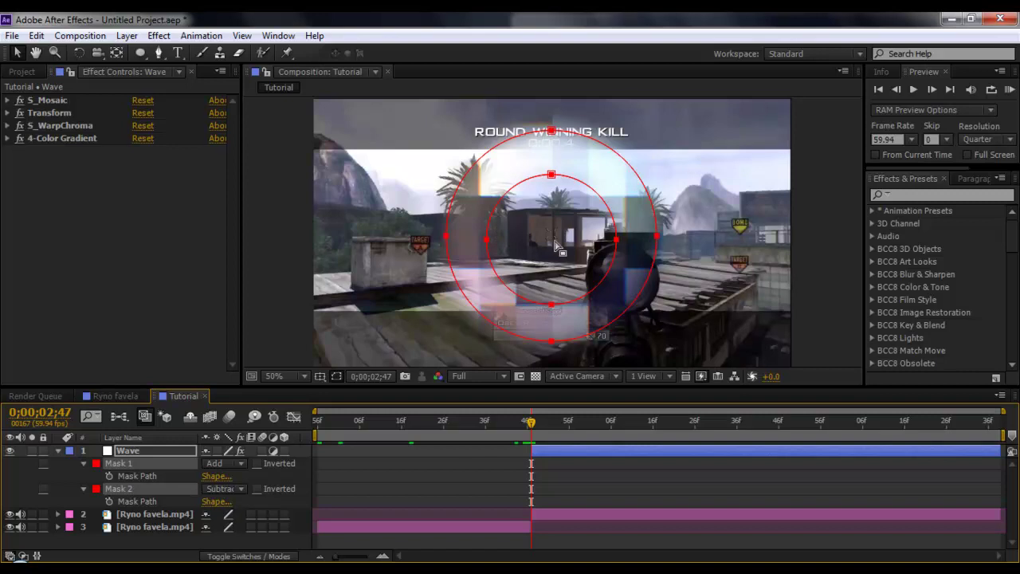
Set Mask Path keyframes on both masks at 0;00;02;47 and shrink the ring to a tiny circle.
double_click(460, 293)
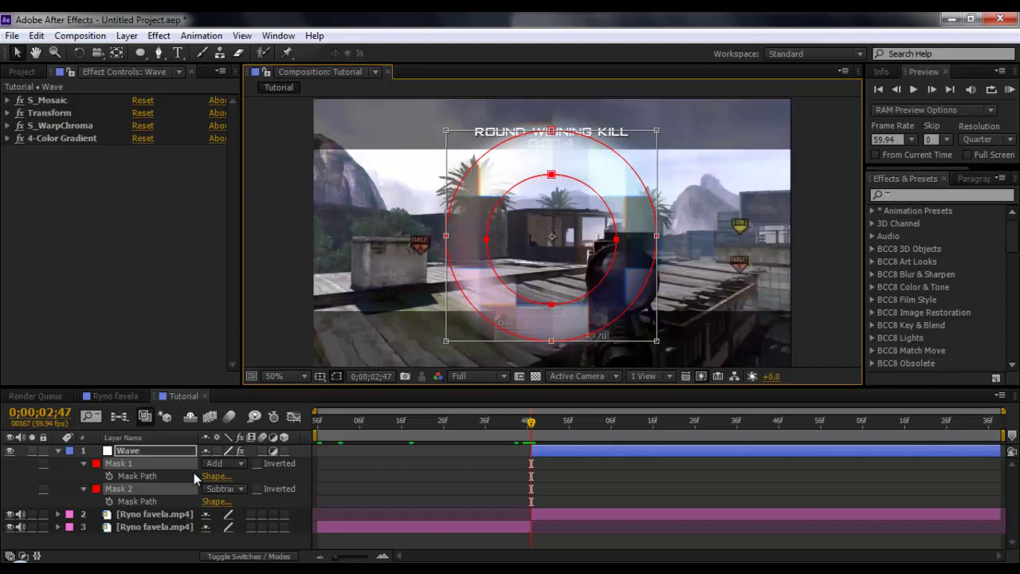
left_click(109, 476)
left_click(109, 501)
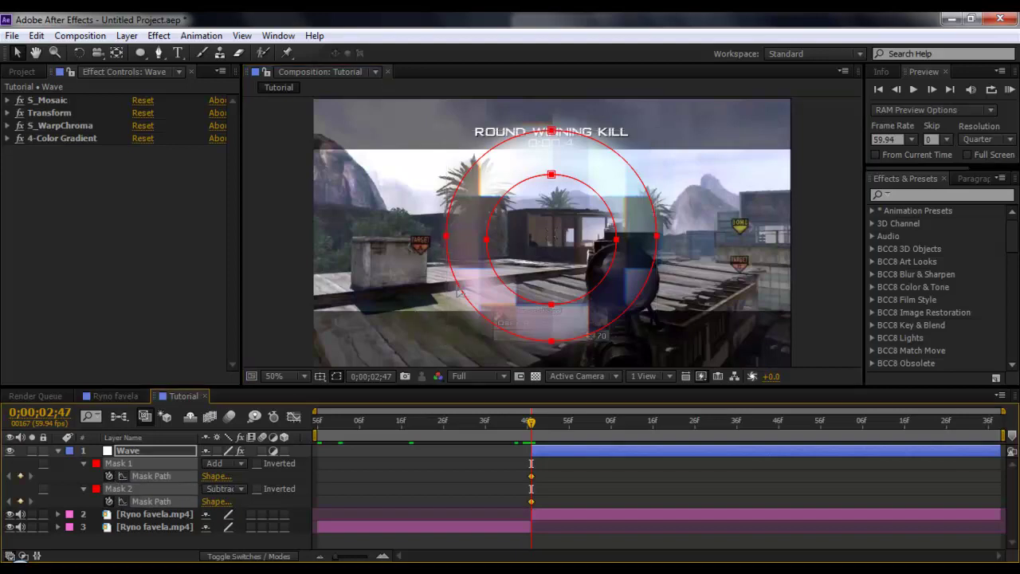
double_click(460, 291)
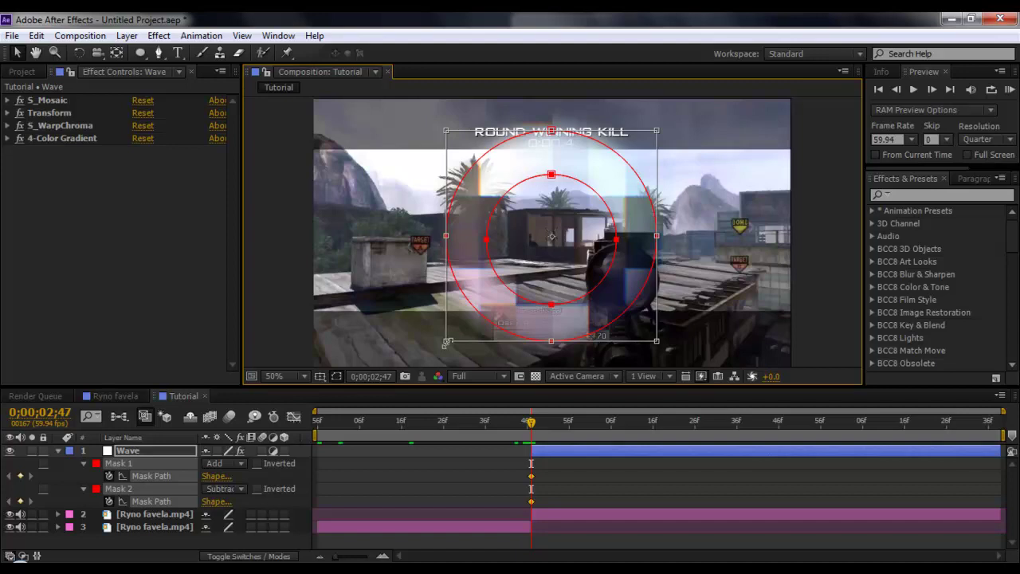
left_click_drag(447, 341, 554, 253)
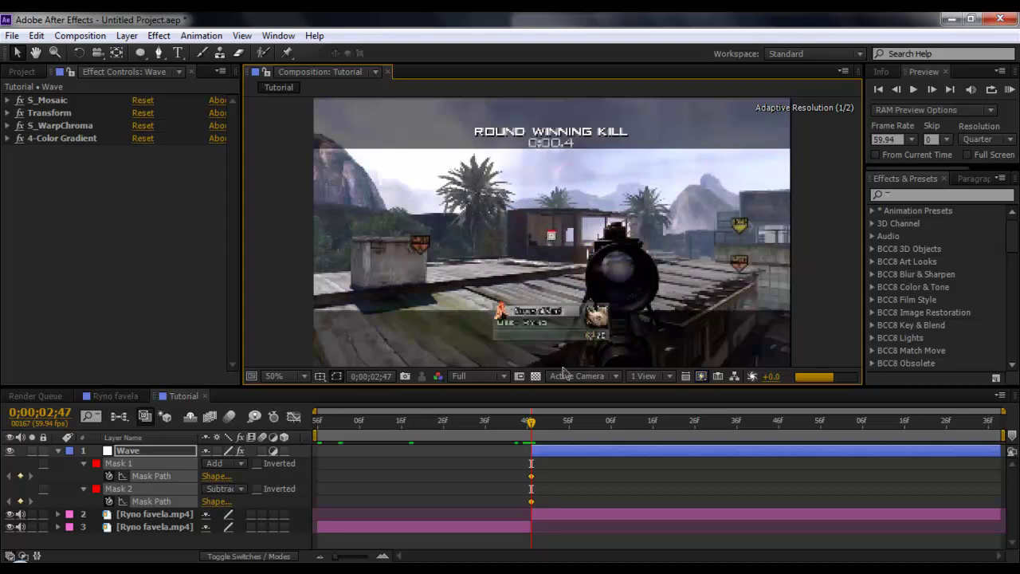
At 0;00;03;25, enlarge the tiny mask ring with the free-transform handle.
left_click(614, 422)
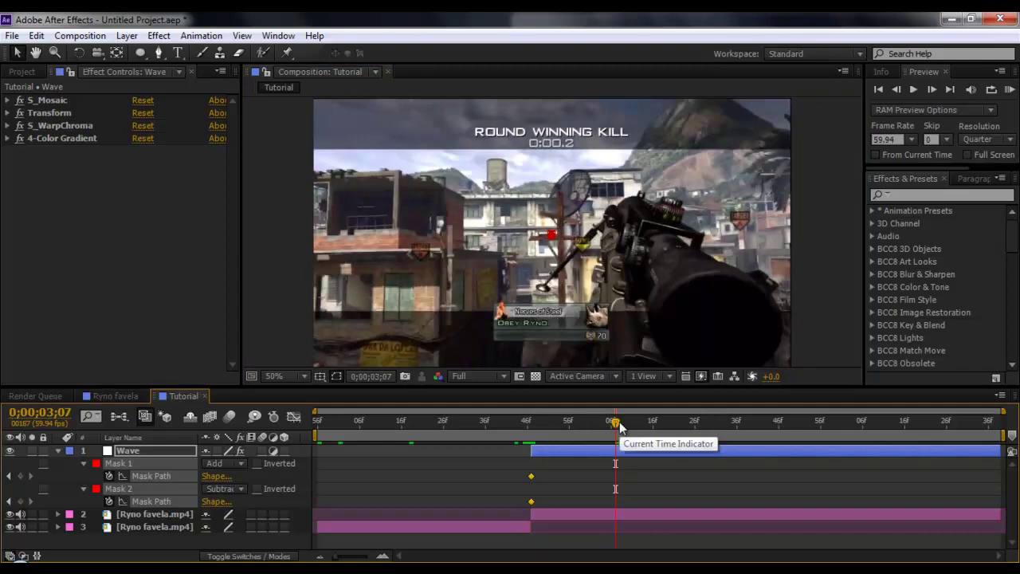
left_click(691, 423)
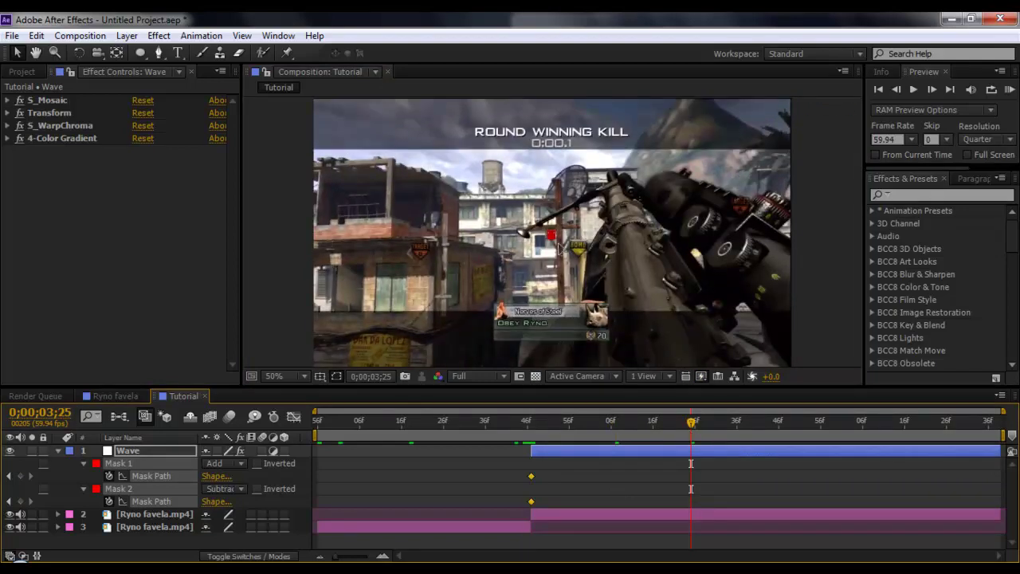
scroll(560, 248, "up", 6)
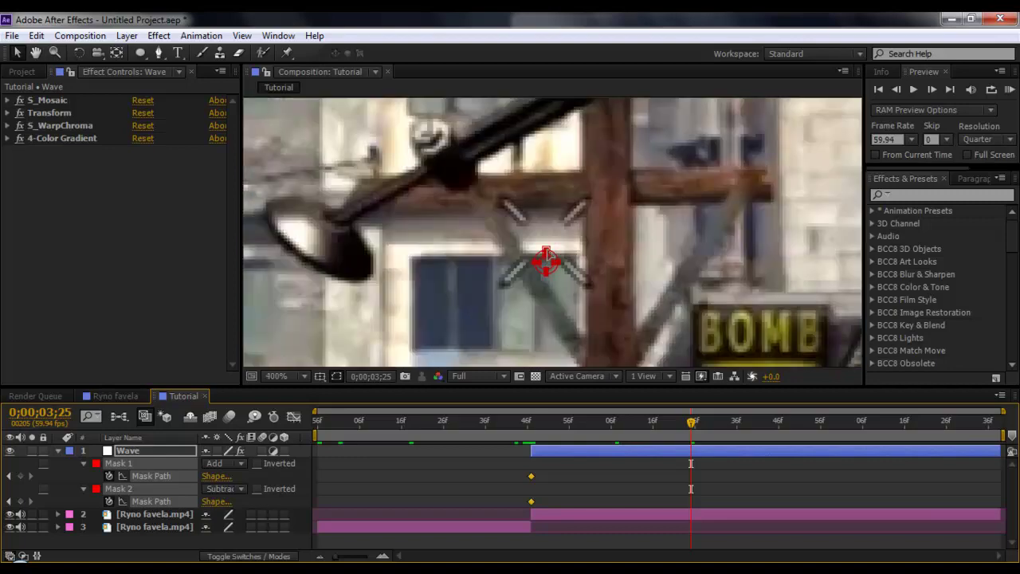
double_click(545, 255)
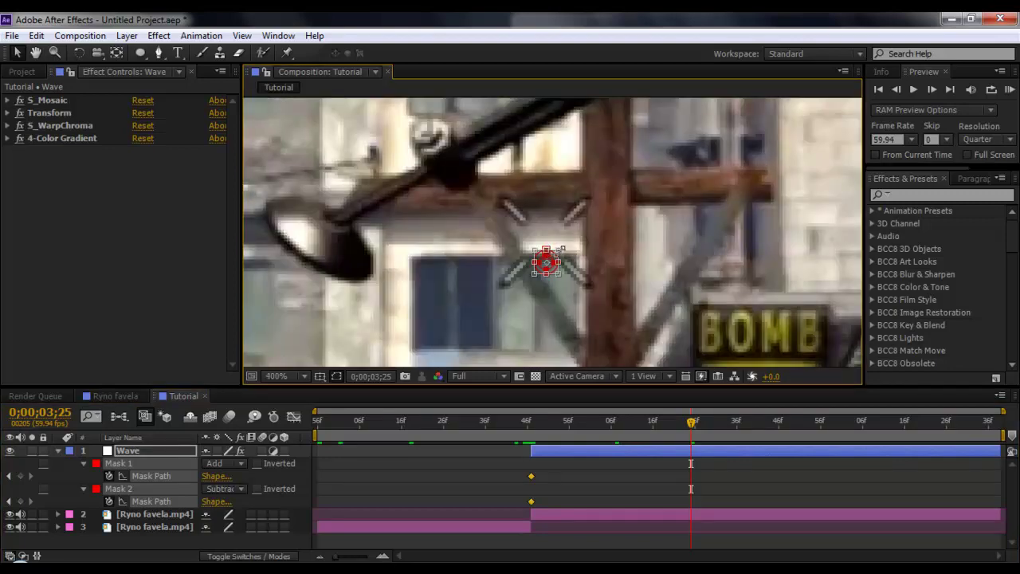
left_click_drag(561, 249, 857, 94)
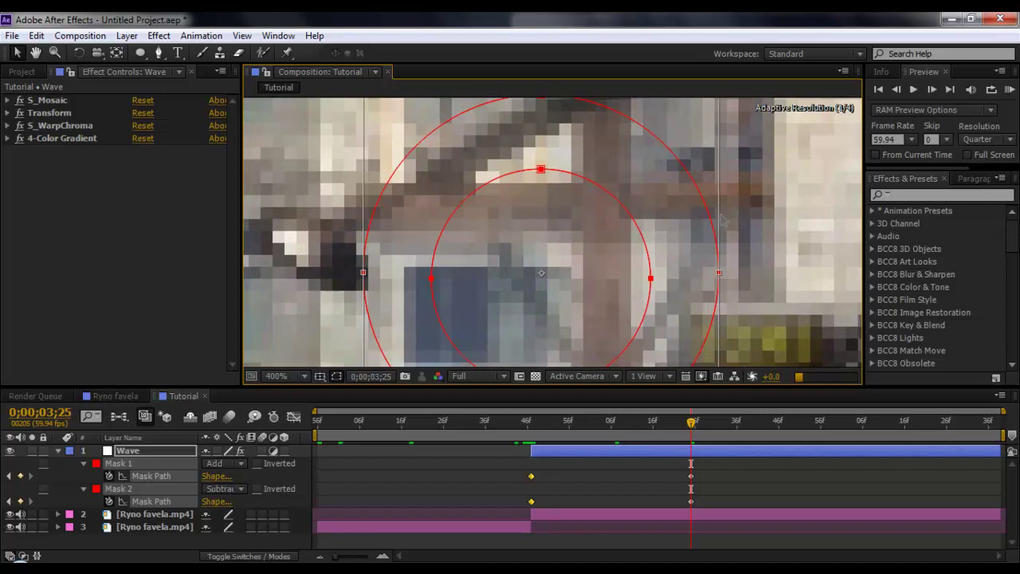
Zoom out to 12.5% and expand the ring well beyond the frame edges.
scroll(669, 254, "down", 5)
scroll(548, 247, "up", 4)
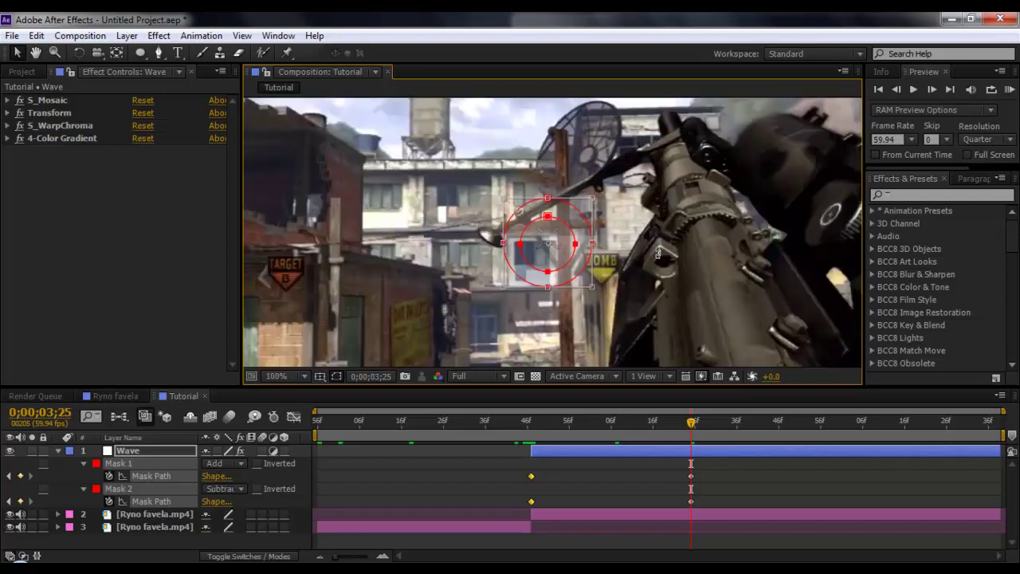
scroll(548, 247, "down", 4)
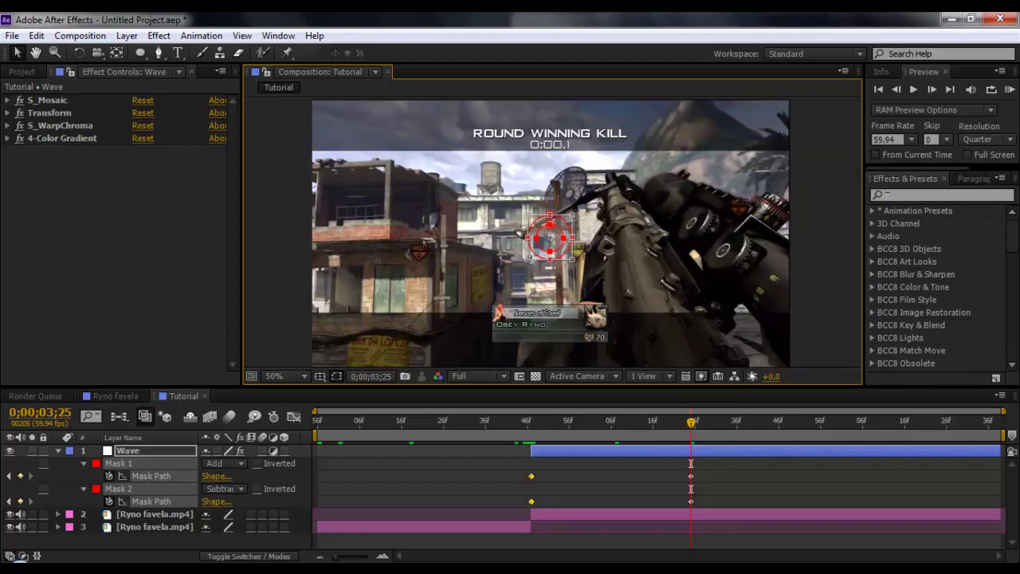
left_click_drag(529, 261, 342, 374)
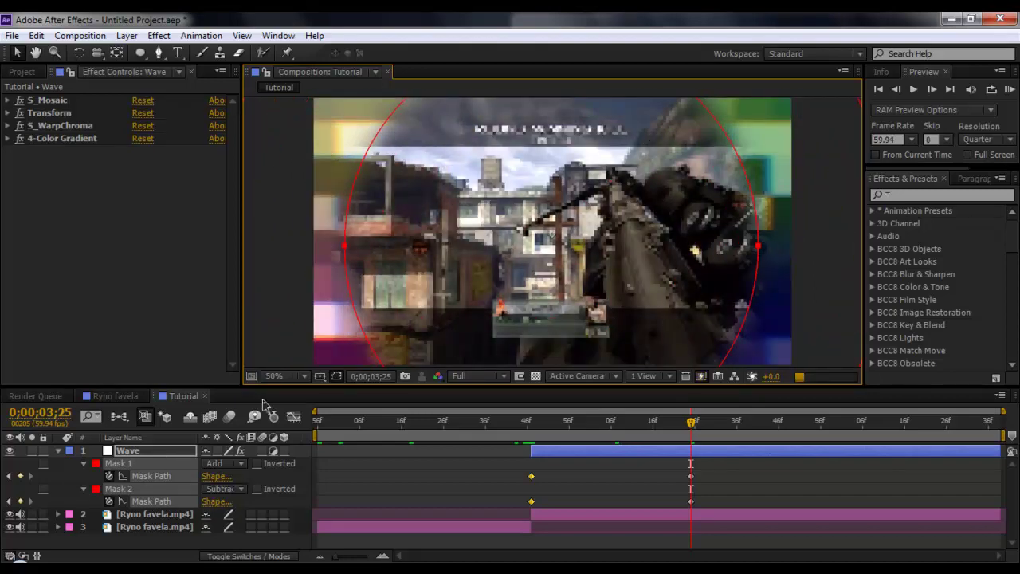
key("comma")
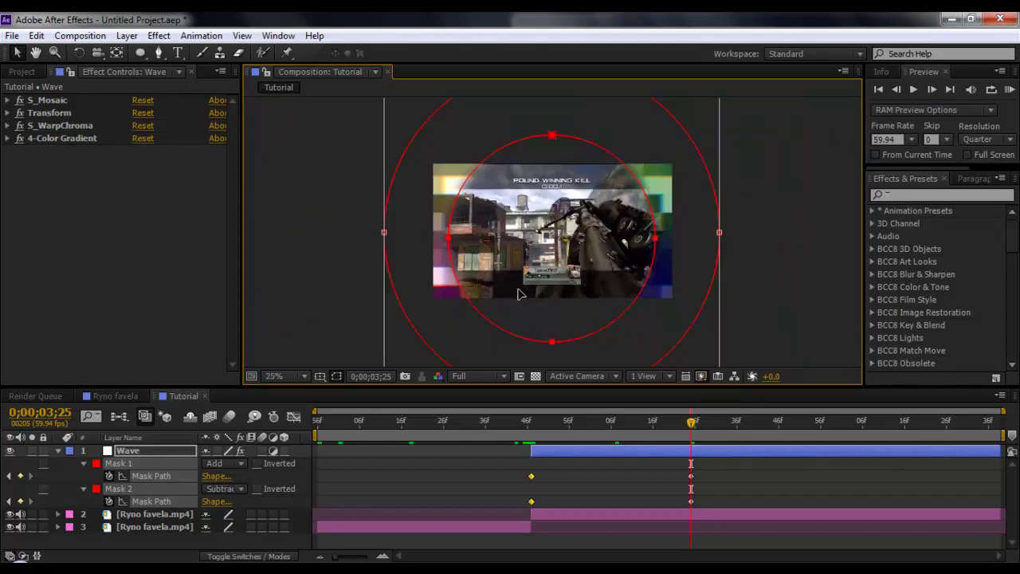
key("comma")
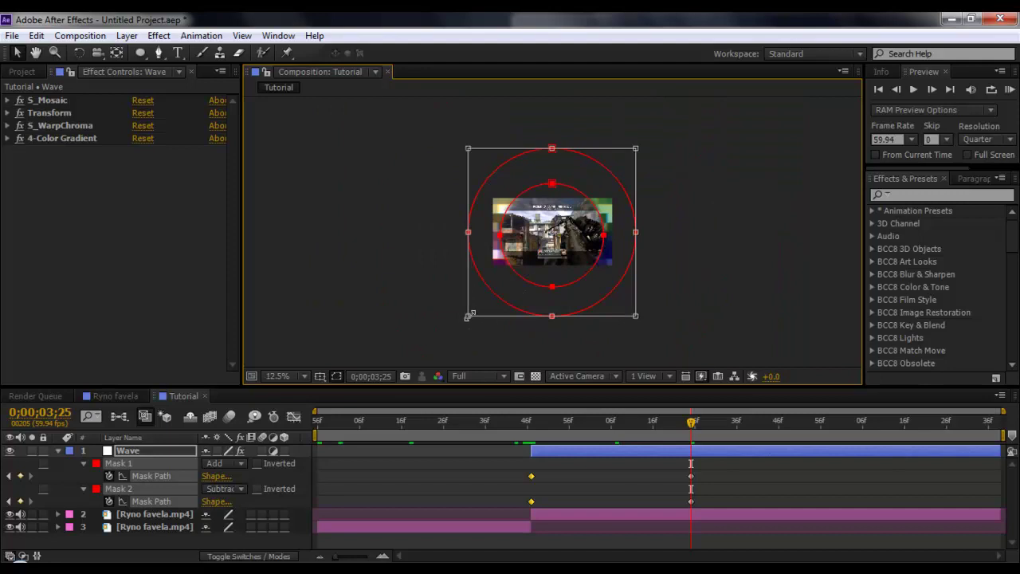
left_click_drag(467, 316, 383, 358)
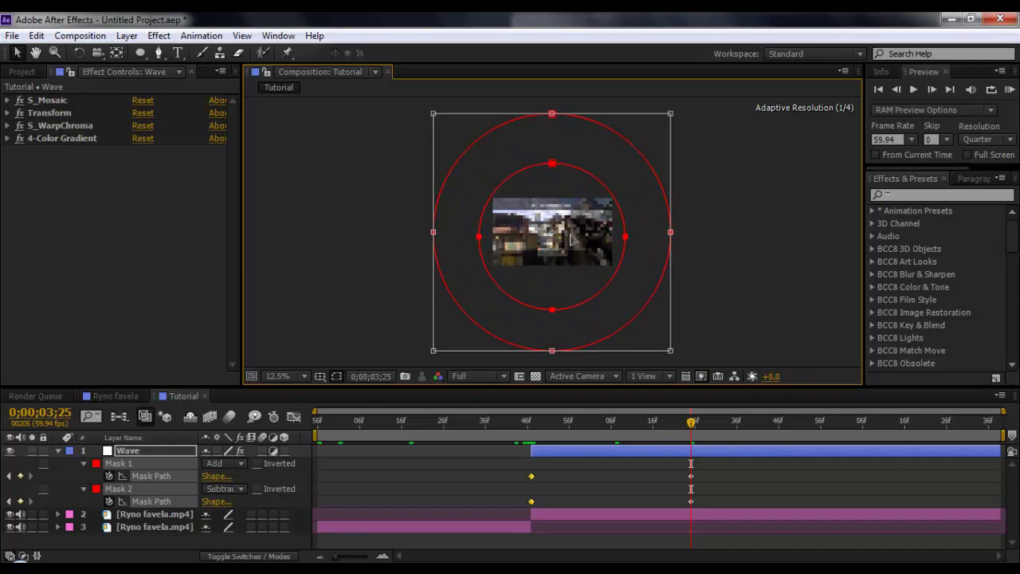
Zoom back to 25% and scrub from 0;00;02;47 to preview the ring expanding.
key("period")
key("period")
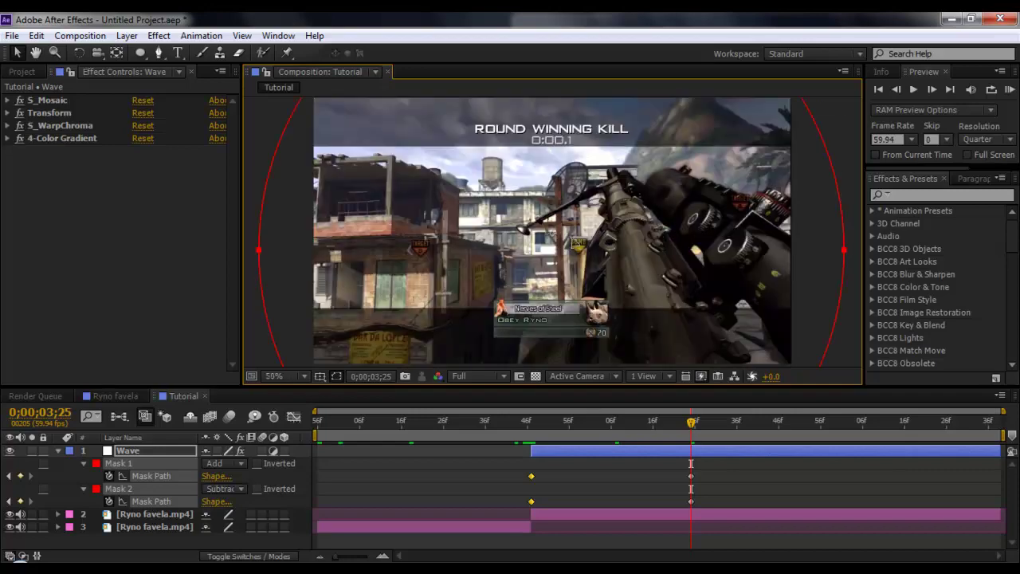
left_click(532, 422)
left_click_drag(531, 425, 602, 418)
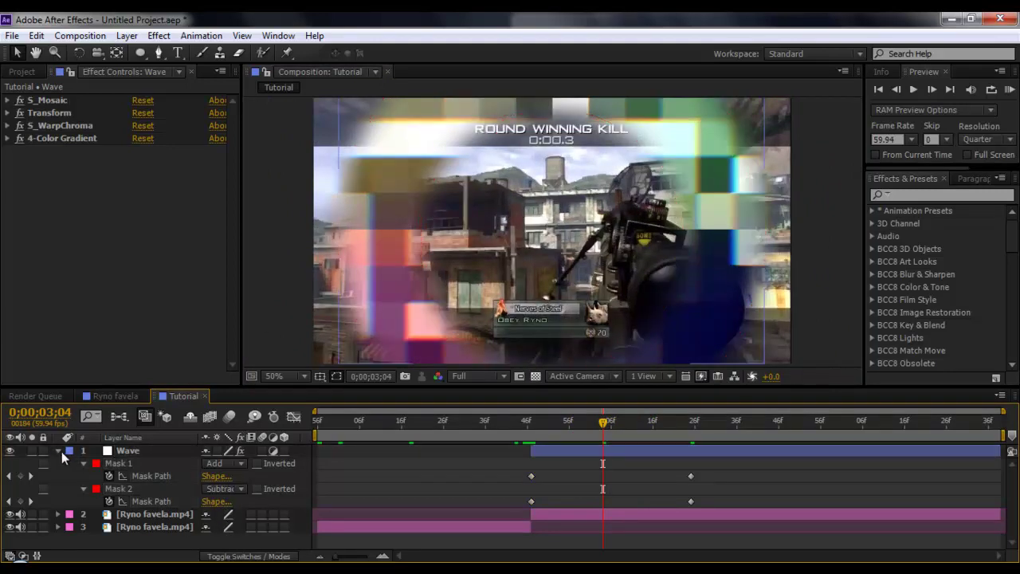
Set the collapsed Wave layer's blending mode to Add and return to 0;00;02;46.
left_click(57, 450)
left_click(239, 555)
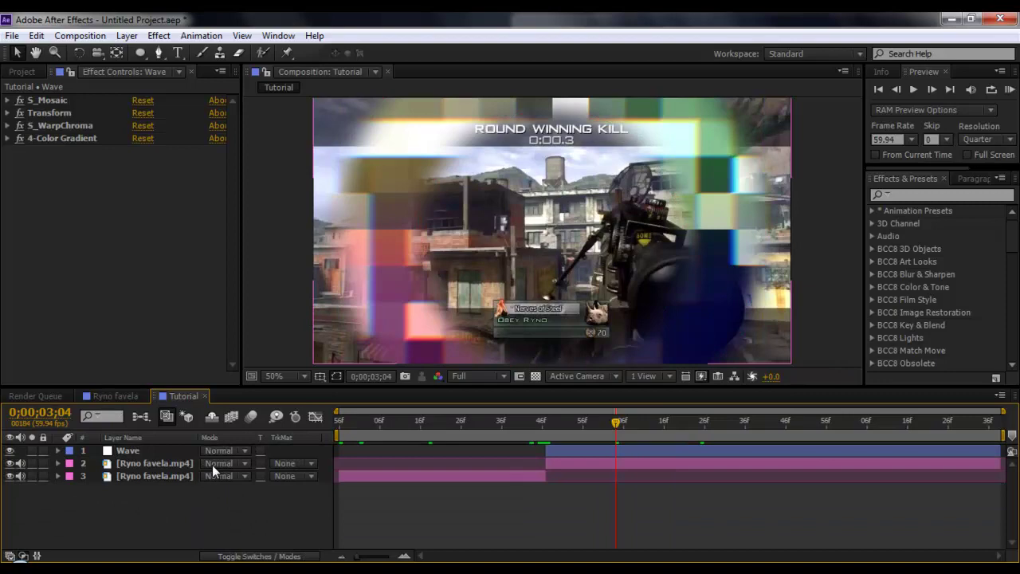
left_click(218, 450)
left_click(268, 235)
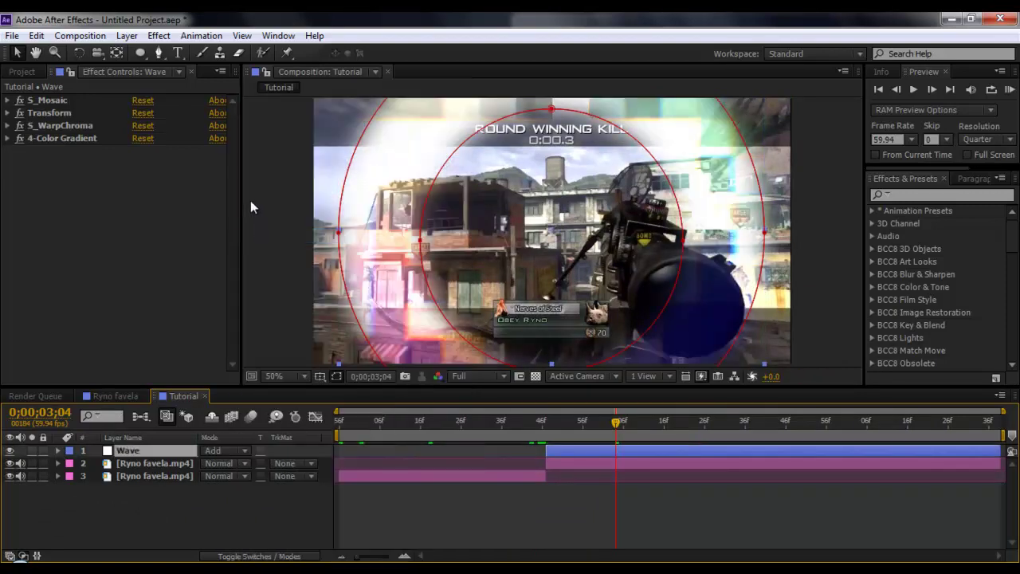
left_click(253, 204)
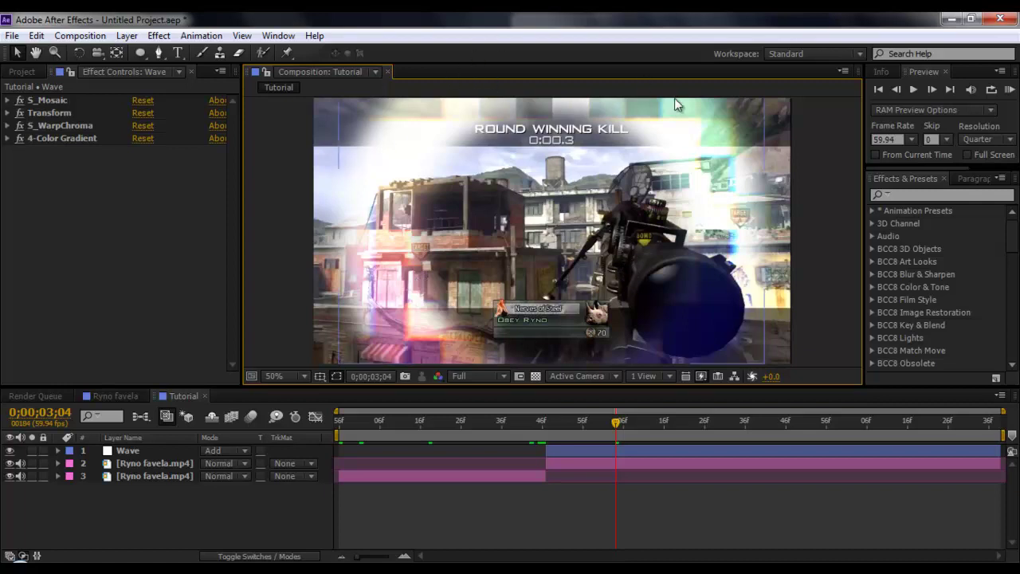
left_click(544, 421)
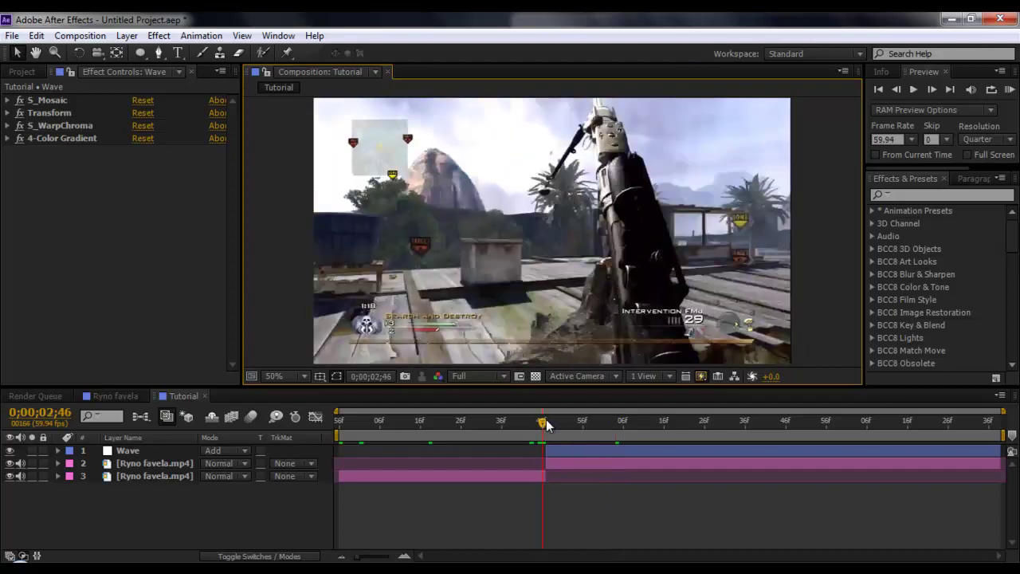
left_click_drag(545, 422, 648, 421)
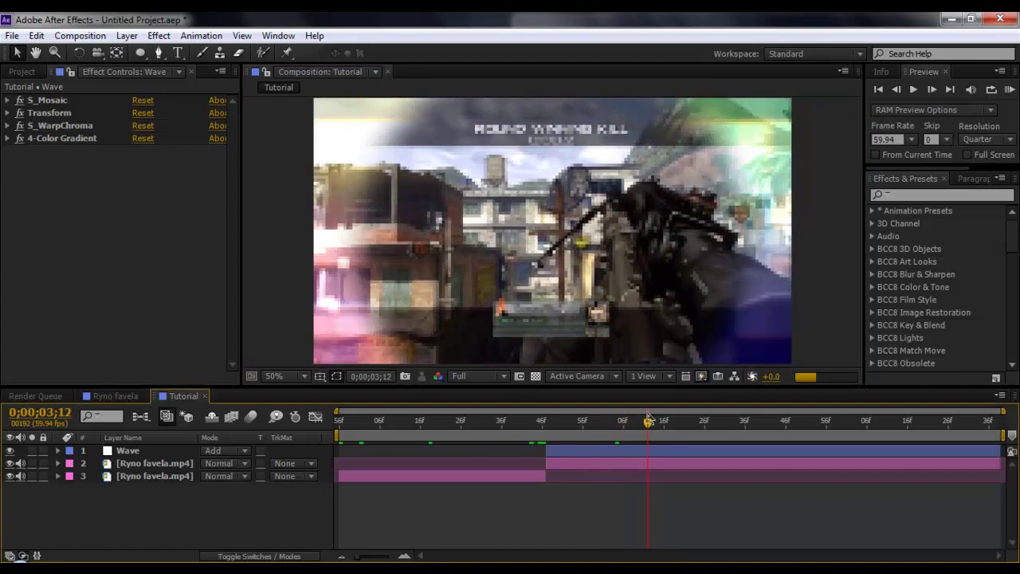